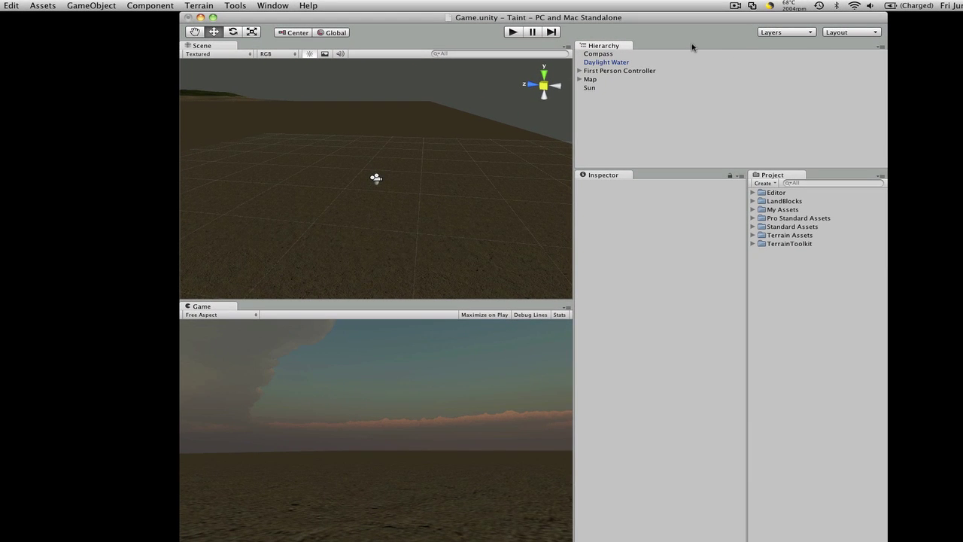
Go to the GameObject > Create Other menu to add a new Tree to the scene.
click(102, 4)
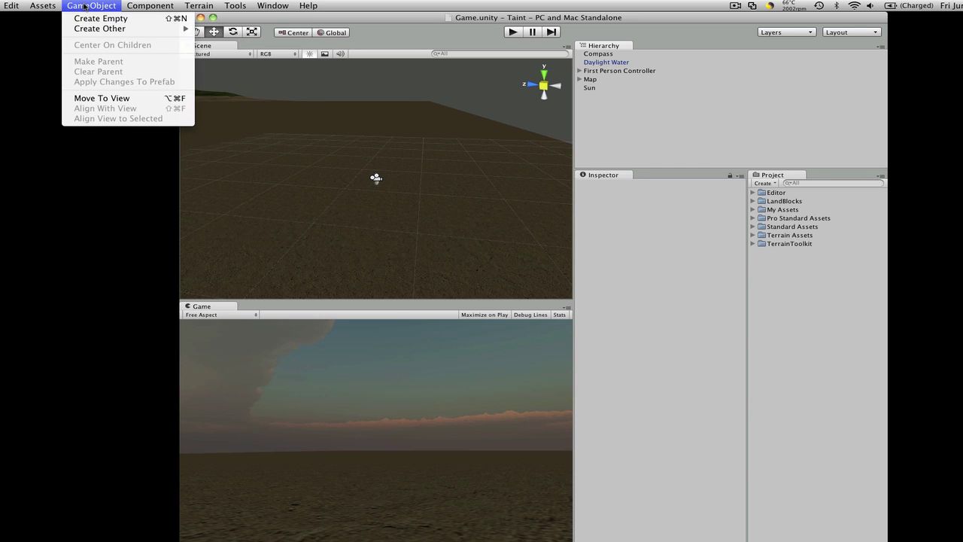
mouse_move(94, 31)
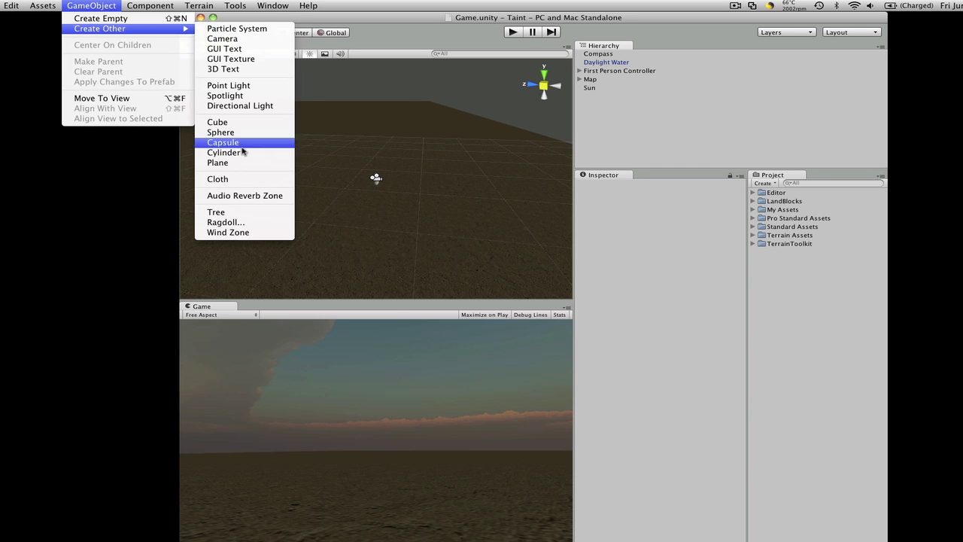
click(219, 212)
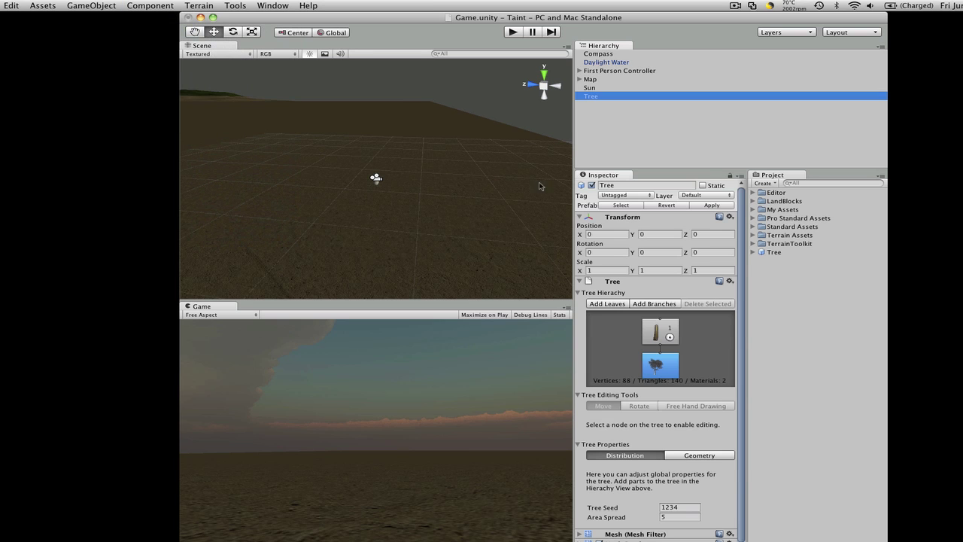
click(778, 253)
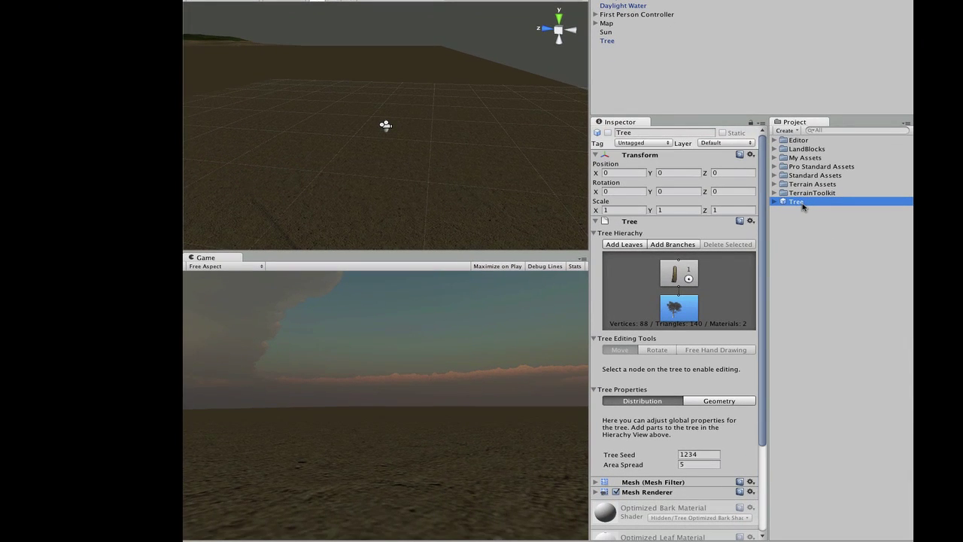
click(610, 41)
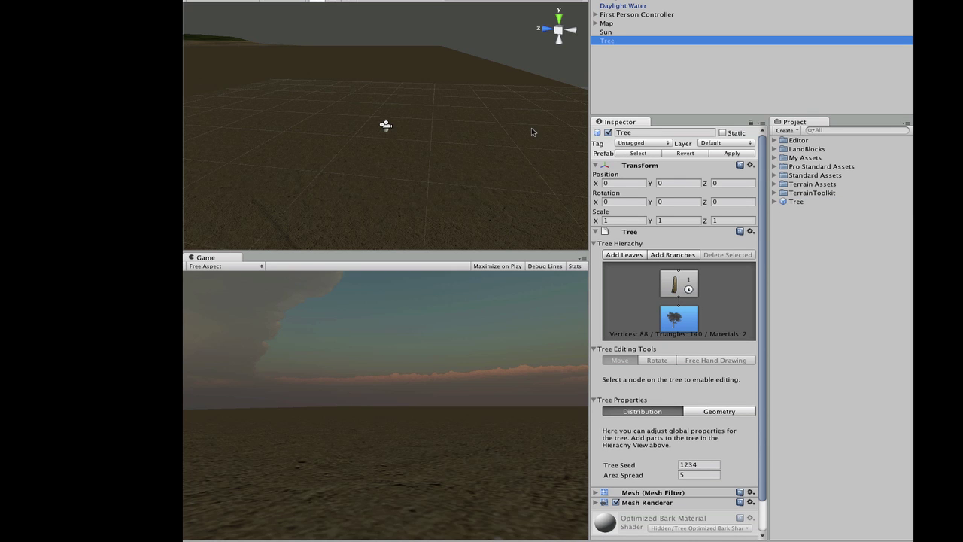
scroll(527, 134, down, 4)
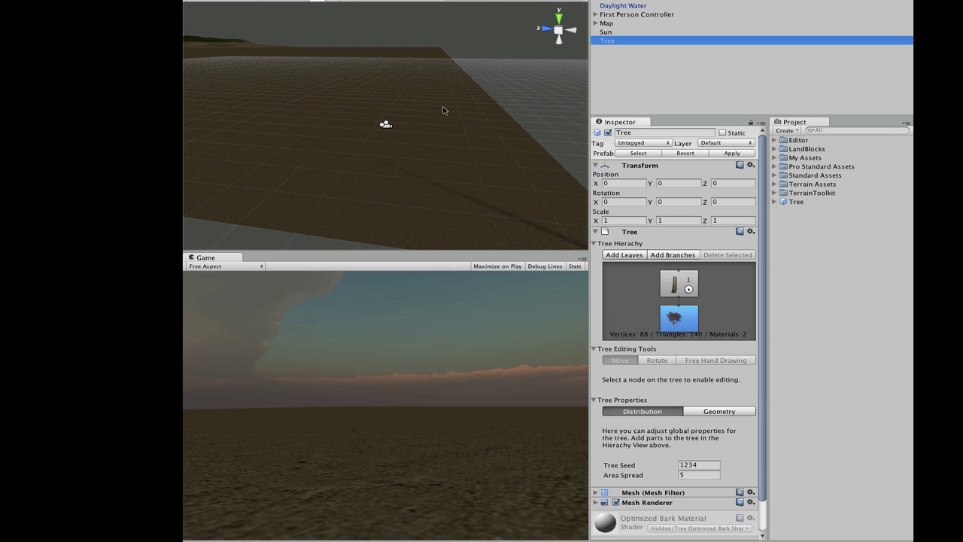
Move the Tree along Z and X to about 54.15, 0, 72.63 so it shows in the Game view.
key(f)
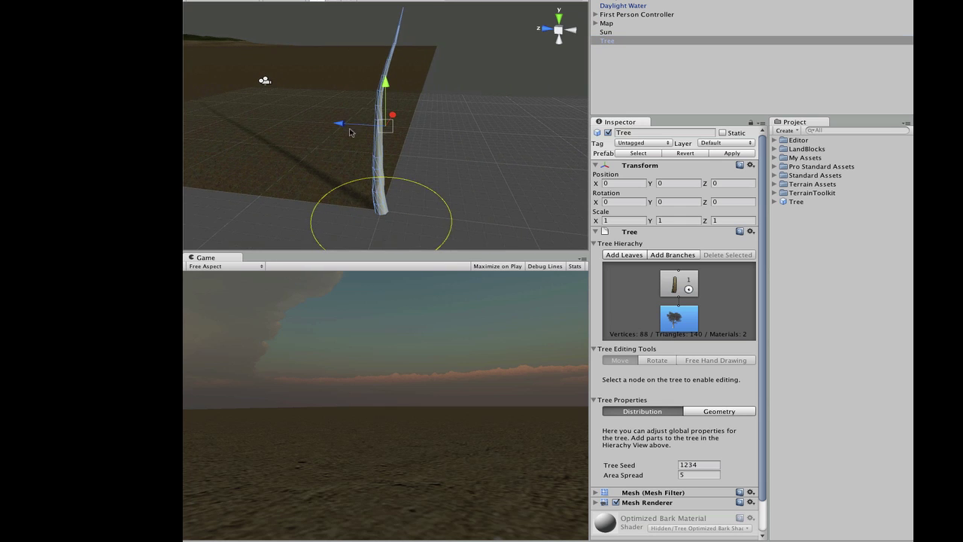
drag(349, 132, 112, 100)
key(f)
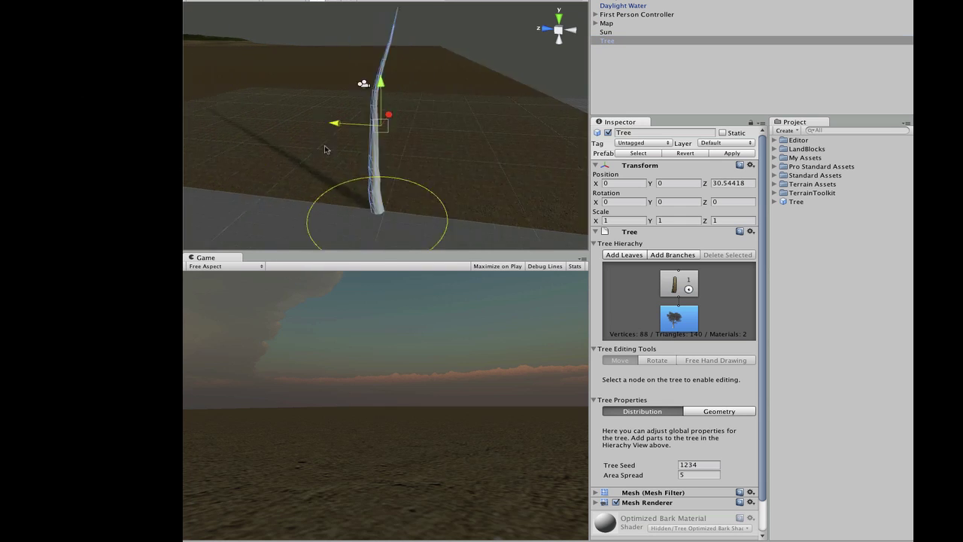
drag(389, 114, 208, 31)
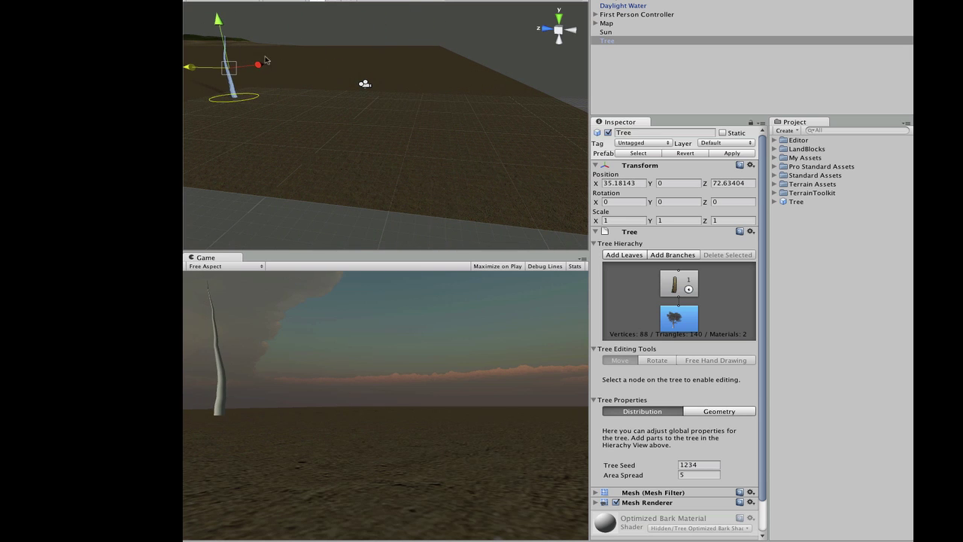
drag(260, 64, 359, 55)
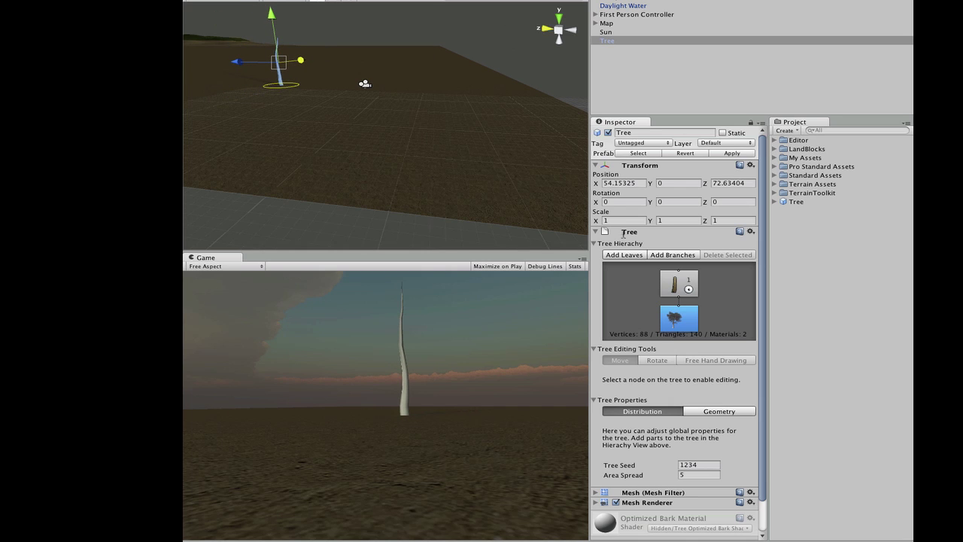
drag(913, 541, 922, 510)
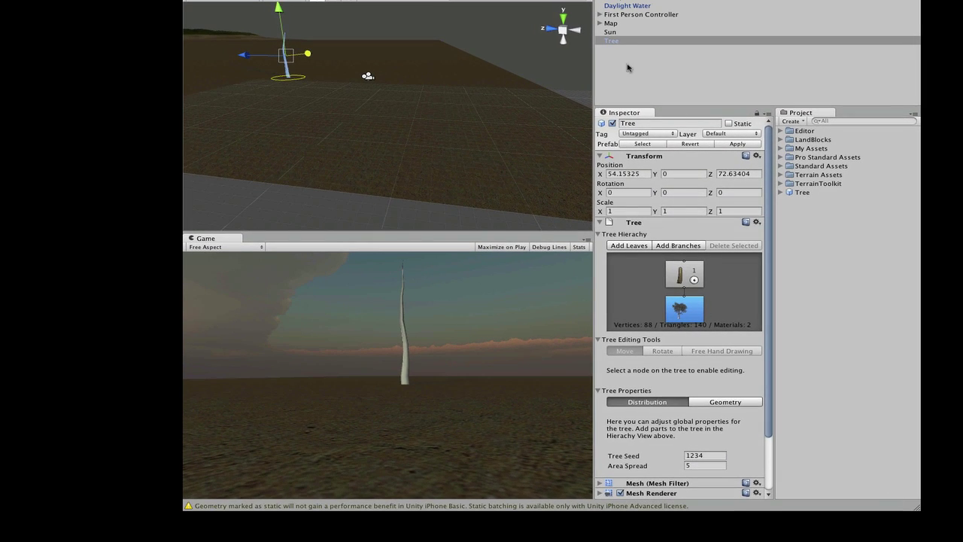
Select the Tree, collapse Transform and expand the Optimized Bark Material's texture slots.
click(624, 42)
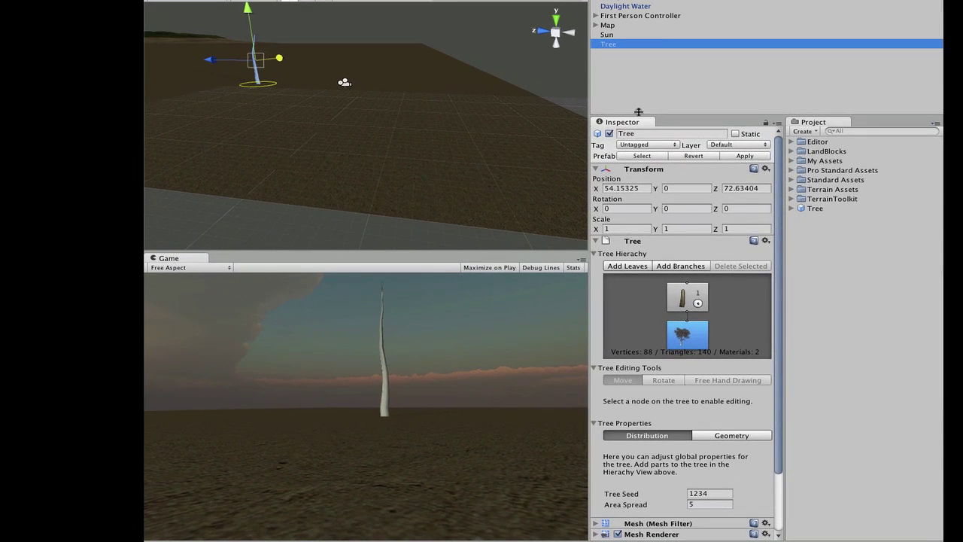
click(595, 169)
scroll(658, 459, down, 1)
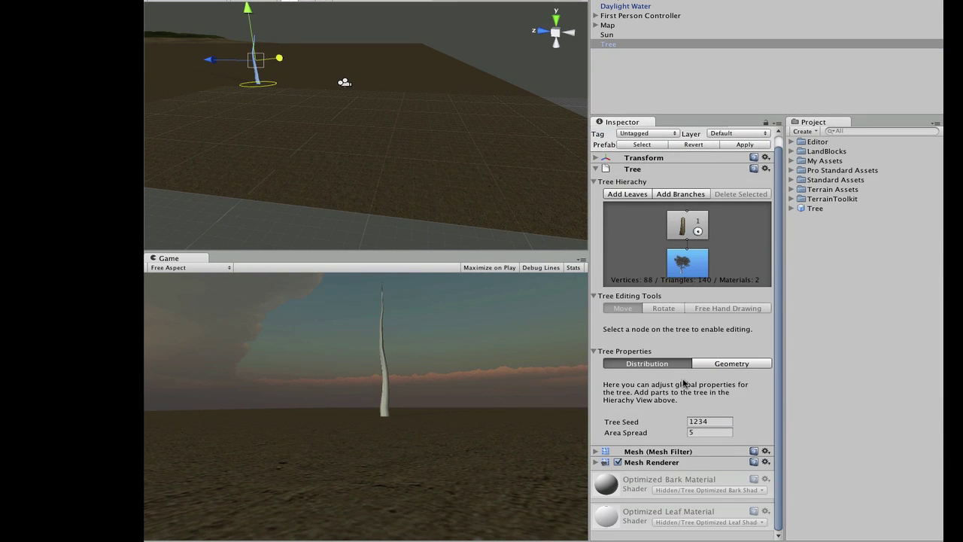
click(636, 502)
scroll(620, 499, down, 10)
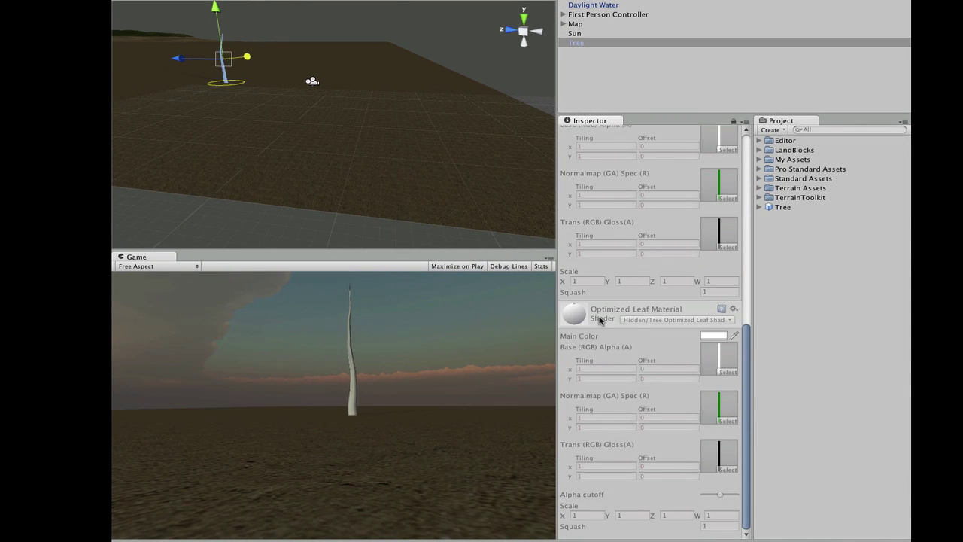
scroll(600, 319, up, 10)
scroll(625, 315, down, 4)
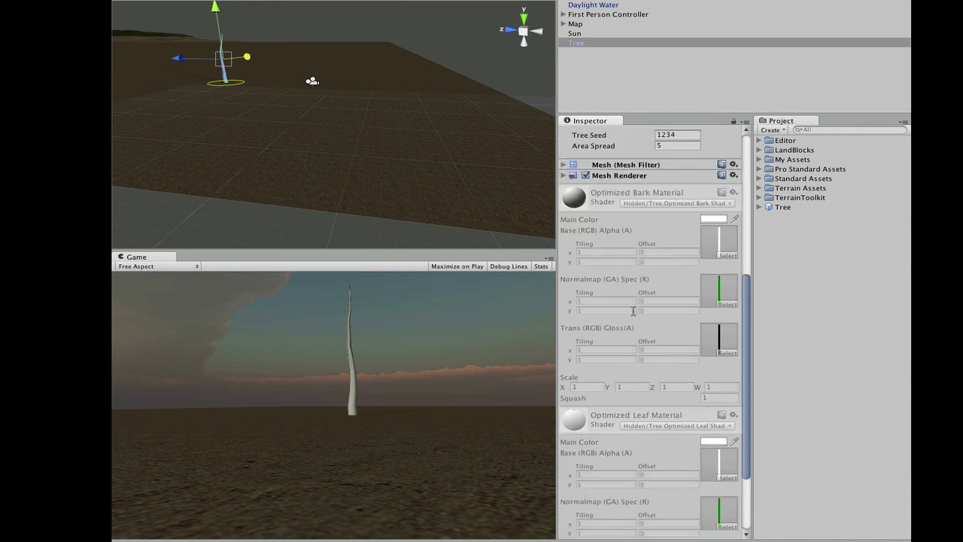
Locate the bark's normal map, diffuse and translucency textures in the Project Tree folder.
click(722, 293)
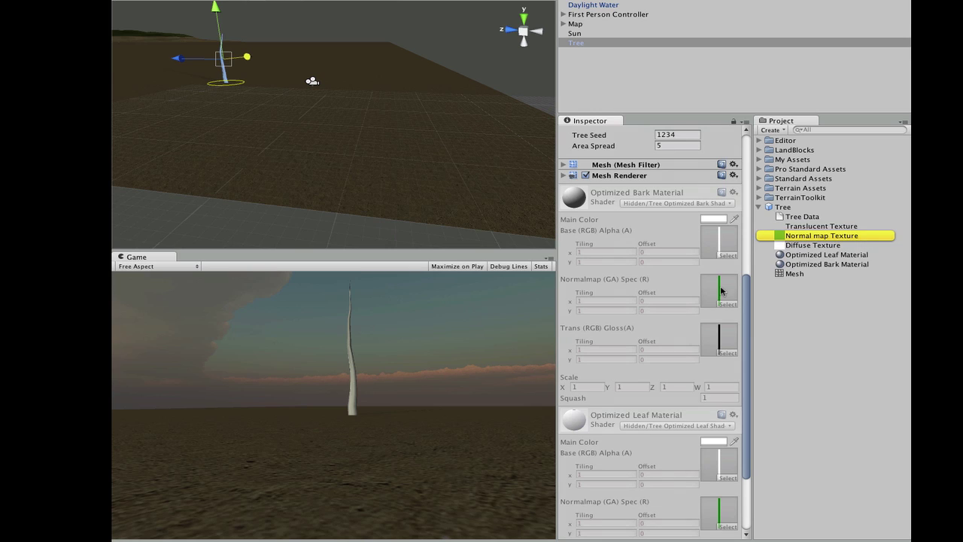
click(720, 239)
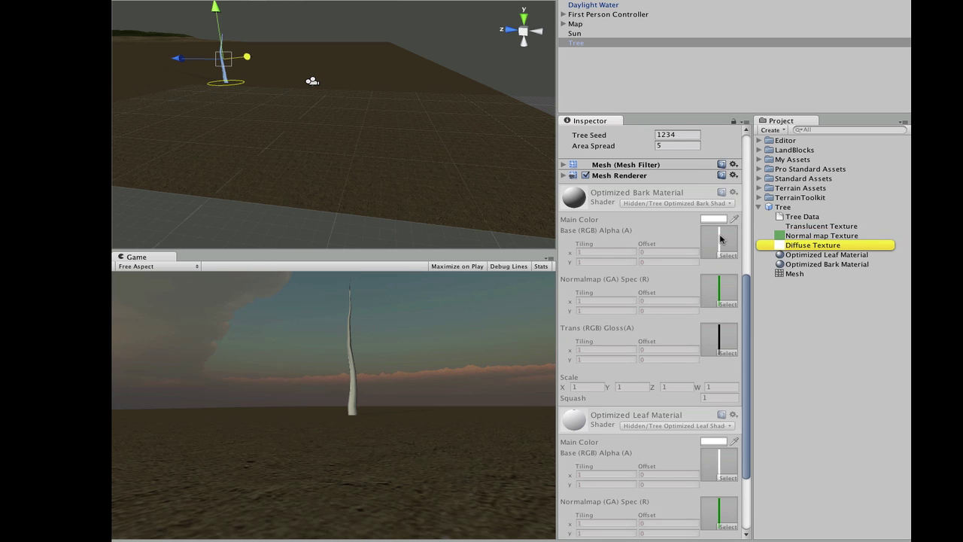
click(715, 337)
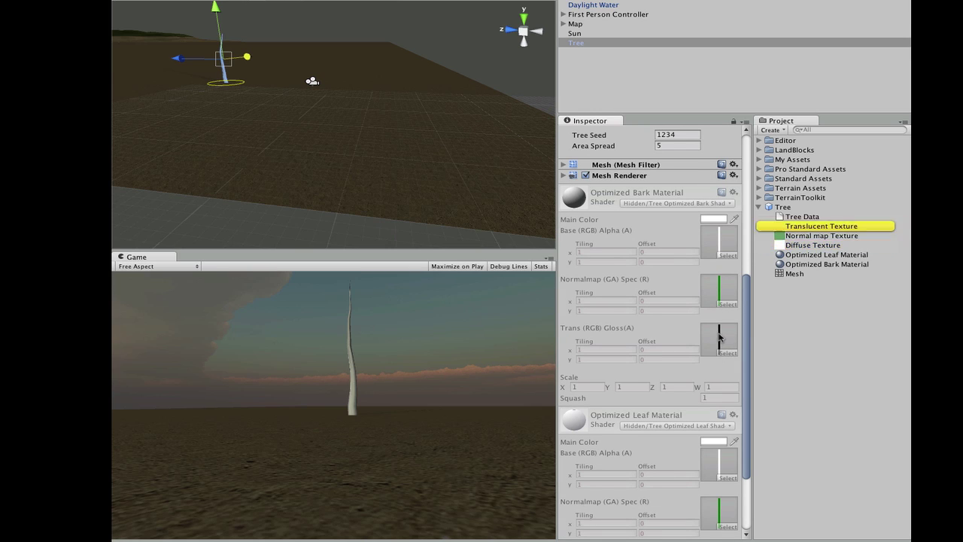
click(717, 463)
click(710, 513)
scroll(710, 506, down, 3)
scroll(662, 496, up, 10)
scroll(633, 466, down, 6)
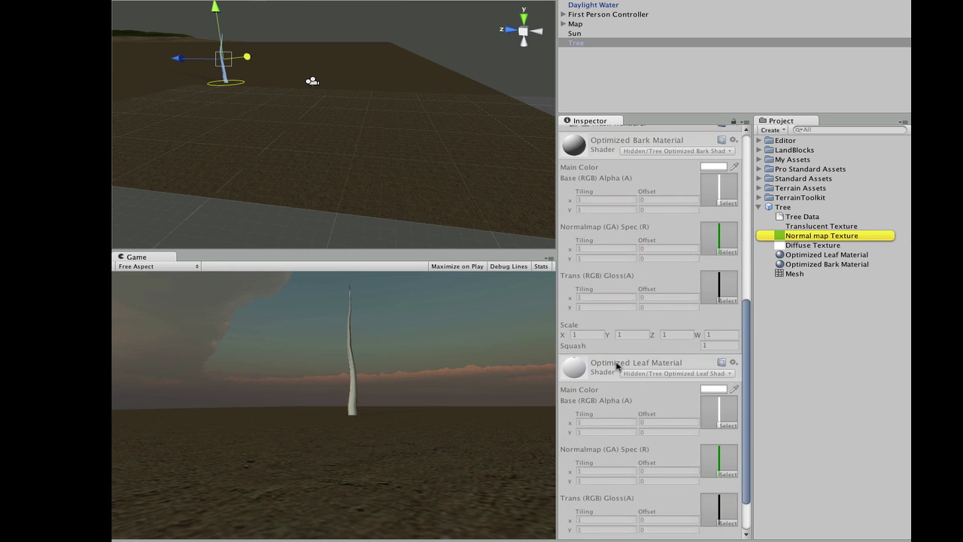
scroll(613, 361, up, 3)
scroll(591, 293, up, 4)
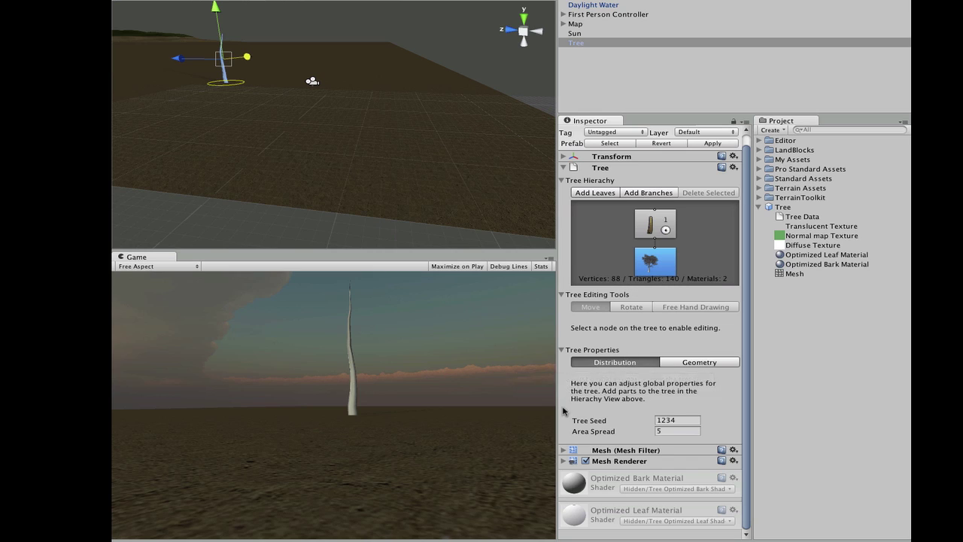
Change the Tree Seed and adjust the Area Spread to reshape the trunk.
click(593, 424)
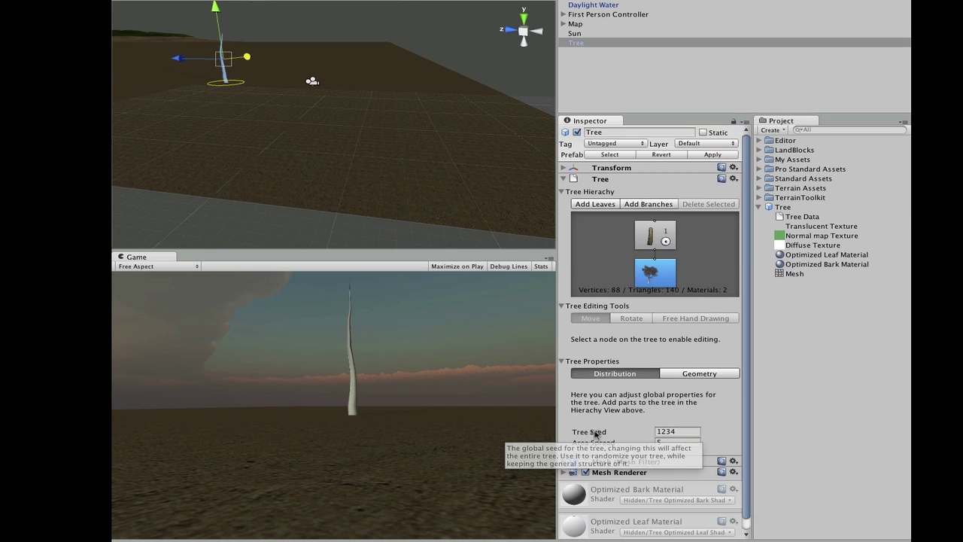
mouse_move(602, 430)
mouse_down()
mouse_move(616, 433)
mouse_move(604, 433)
mouse_up()
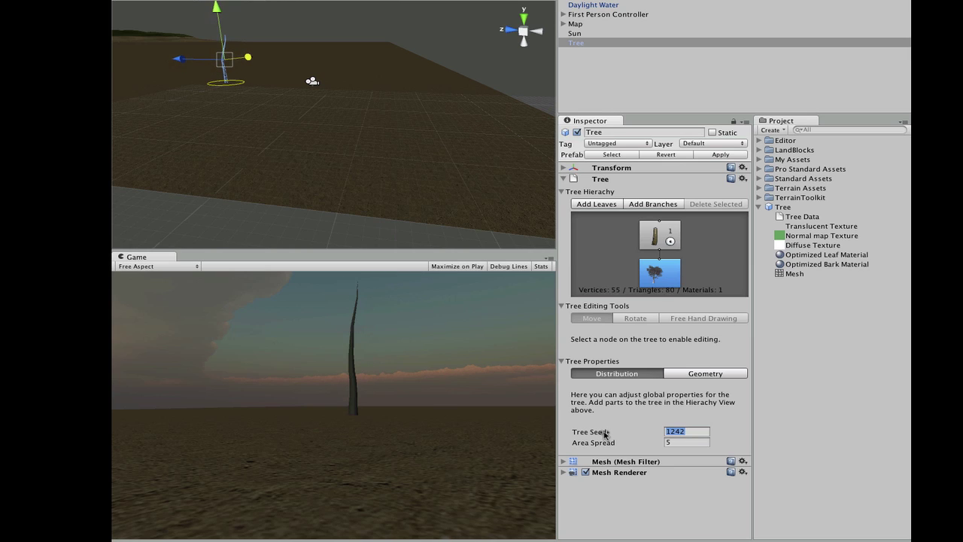
mouse_move(595, 448)
mouse_down()
mouse_move(634, 445)
mouse_move(597, 441)
mouse_up()
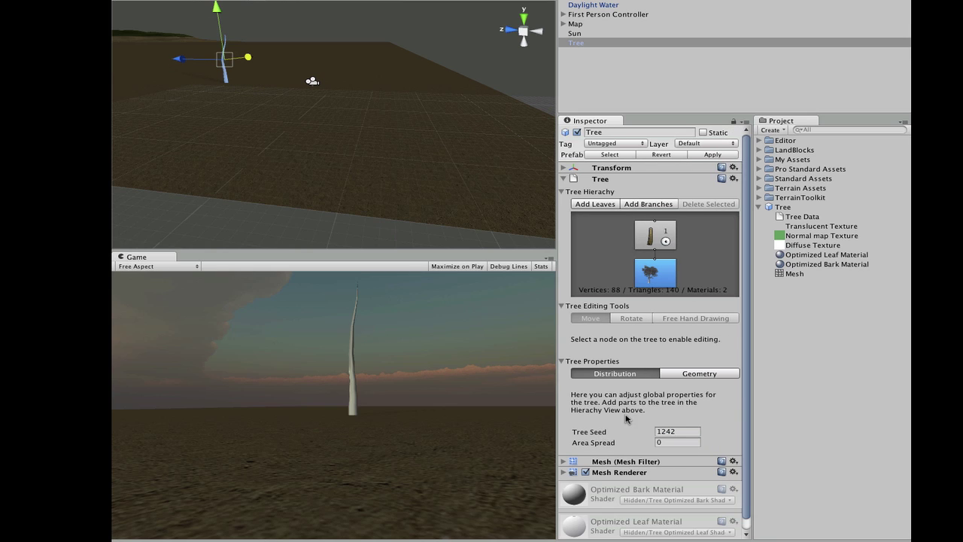
Add a new branch group, then raise the root's Area Spread to about 6.4.
click(648, 204)
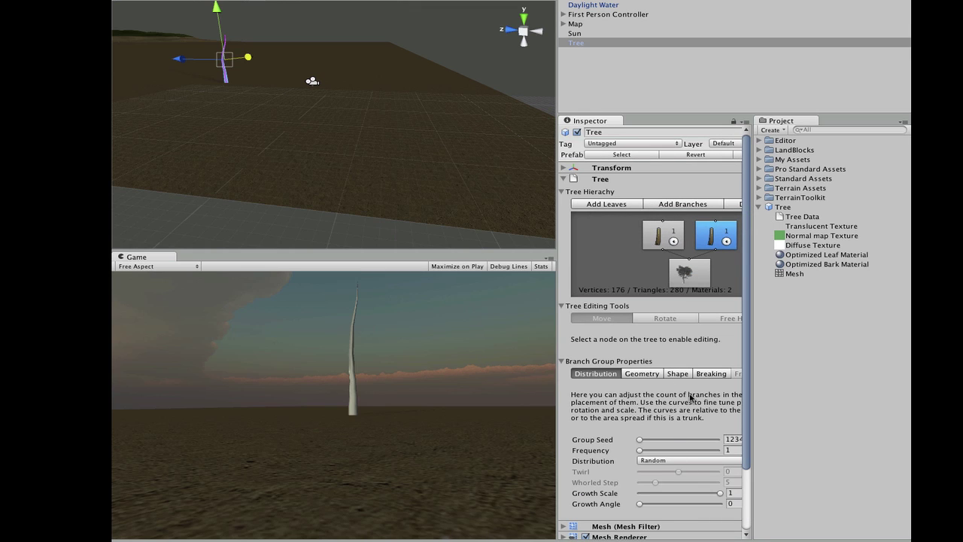
click(688, 274)
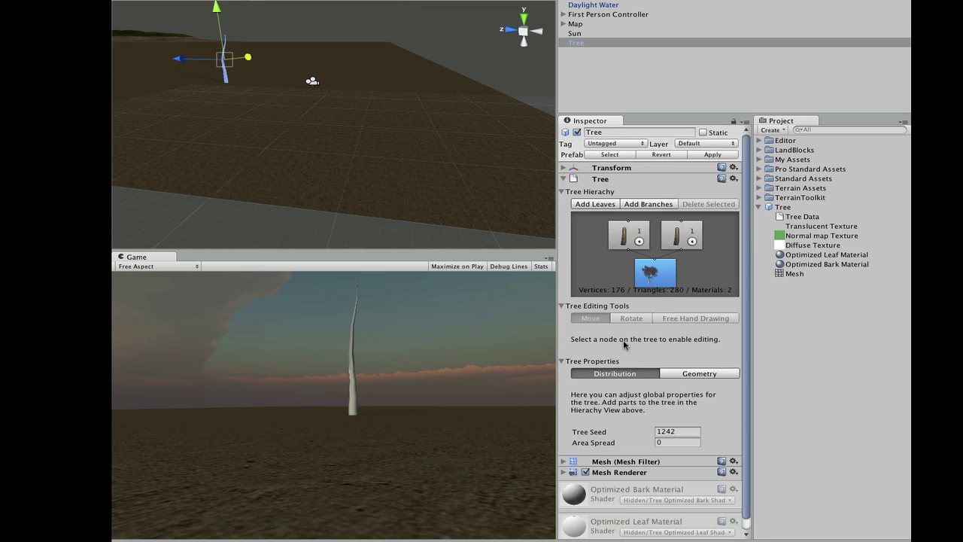
drag(598, 444, 715, 436)
Select and frame the Tree, then set its Area Spread to about 4.6.
click(613, 75)
click(586, 45)
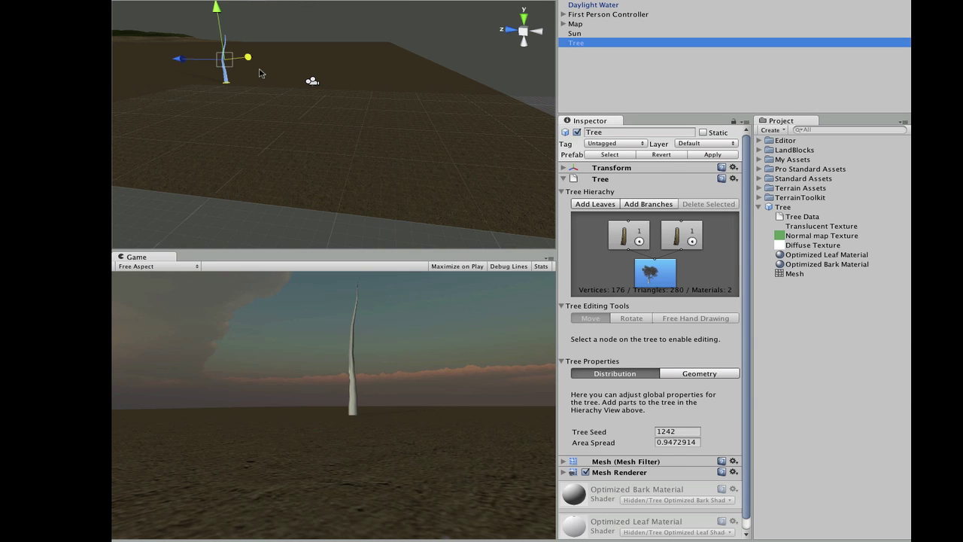
key(f)
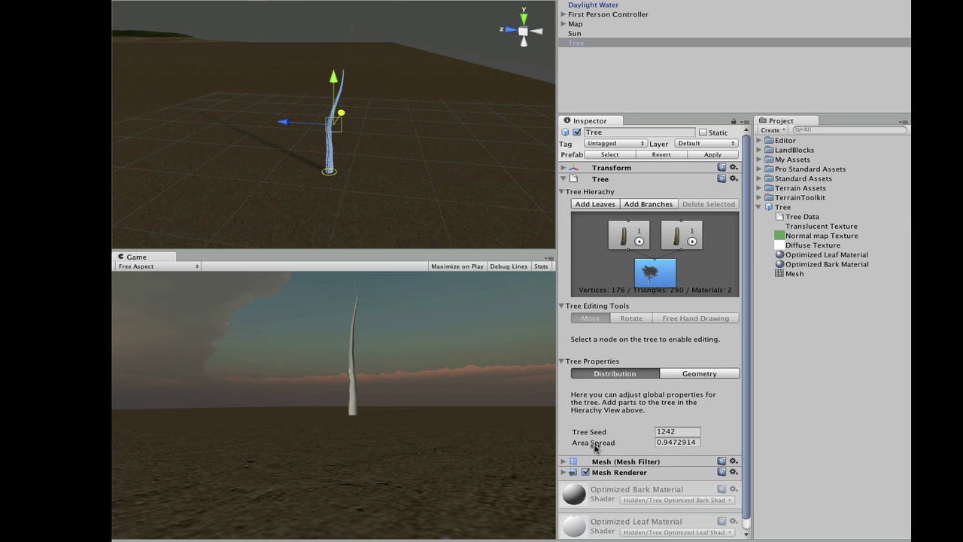
click(587, 446)
drag(591, 447, 634, 441)
Show the Tree's global Geometry settings and dock the Project panel above the Inspector.
click(672, 376)
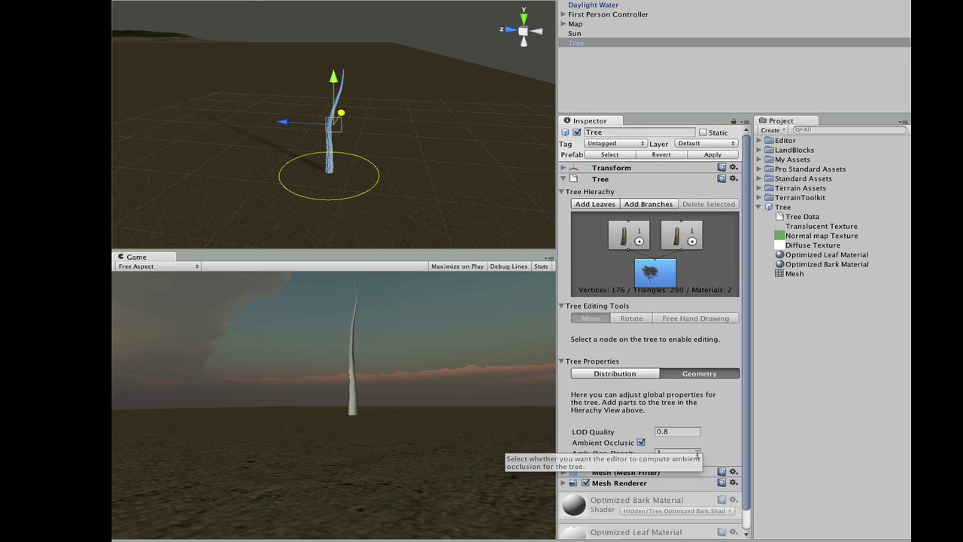
drag(810, 125, 643, 8)
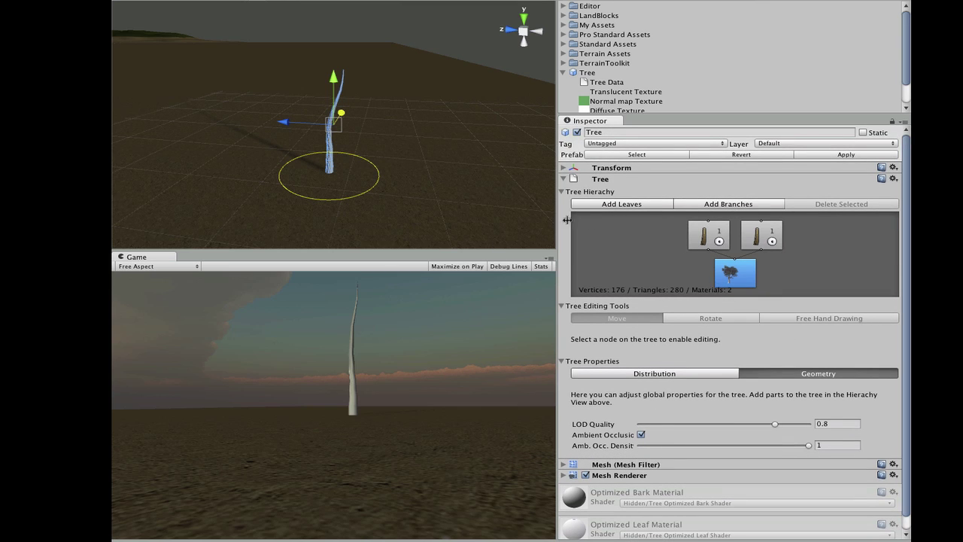
Delete the extra branch groups, leaving only the trunk group selected.
click(704, 205)
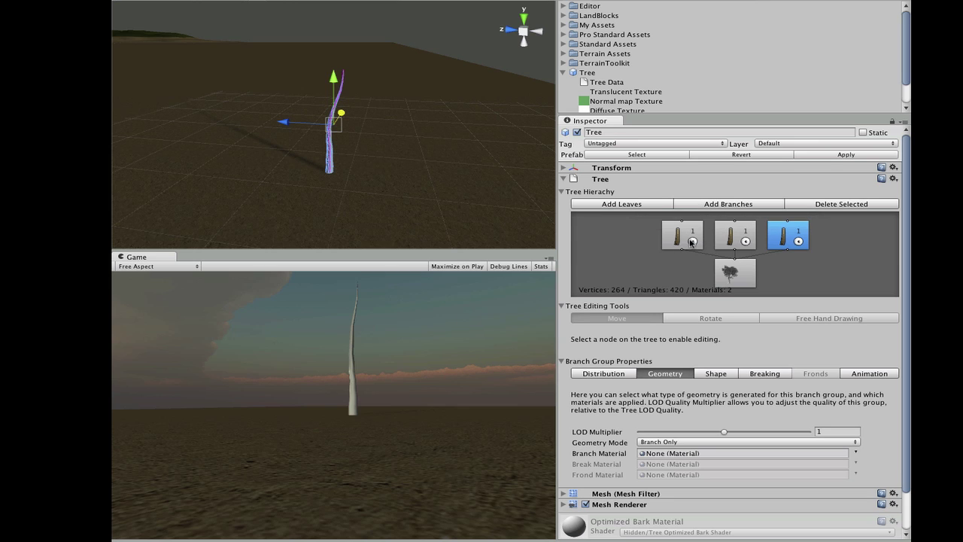
click(830, 204)
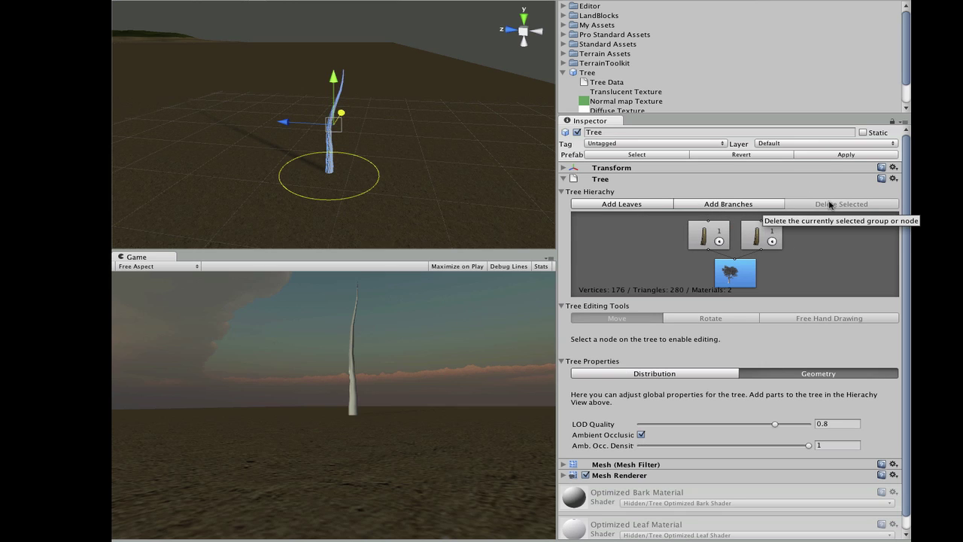
click(770, 231)
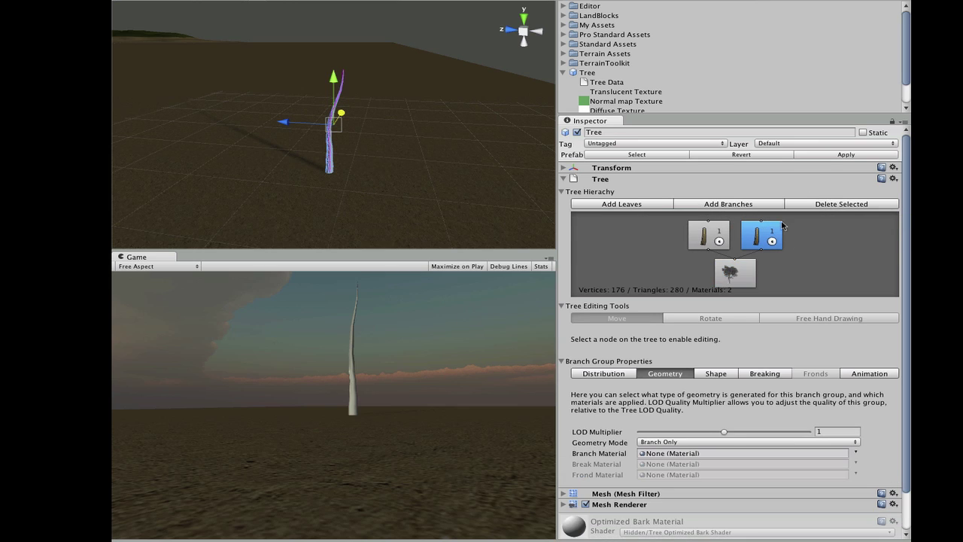
click(841, 207)
click(729, 235)
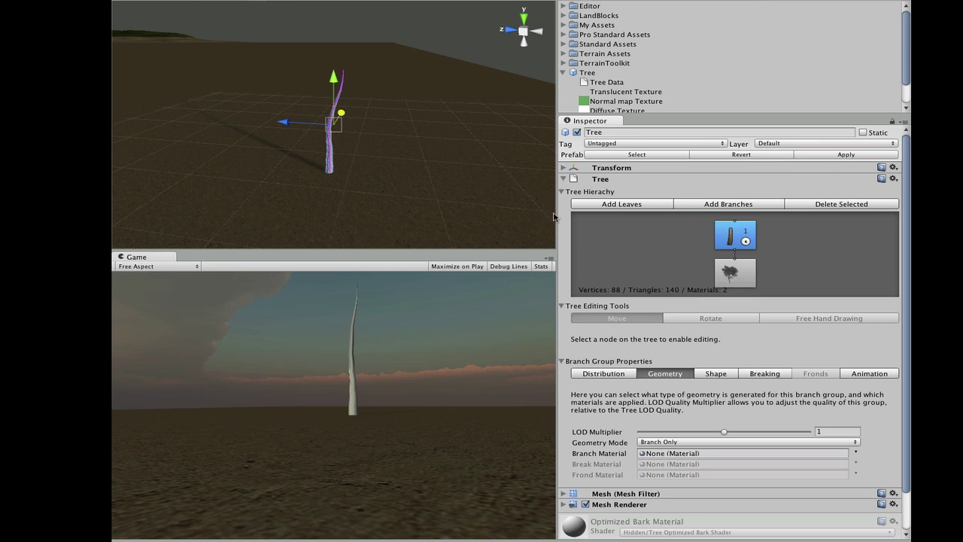
Add two branch groups under the trunk node.
click(733, 204)
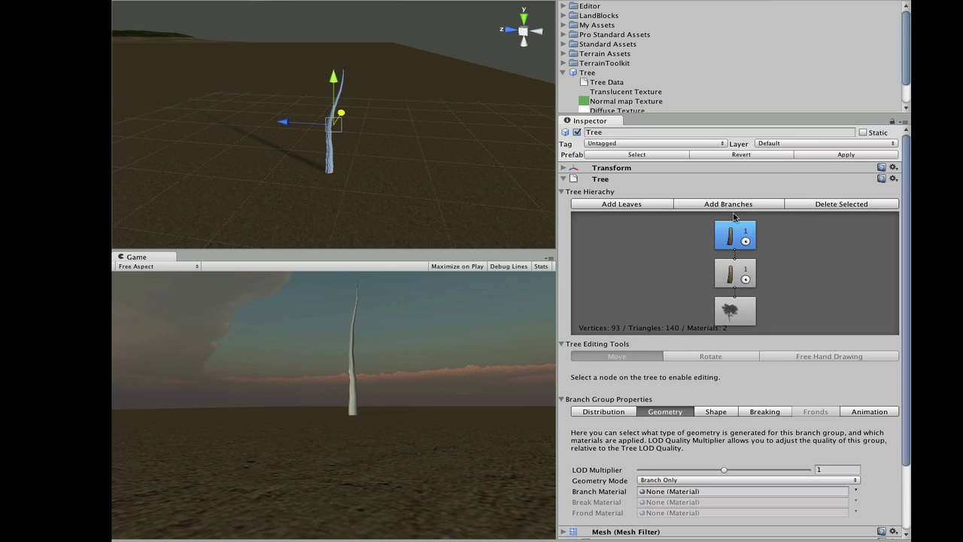
click(734, 274)
click(727, 203)
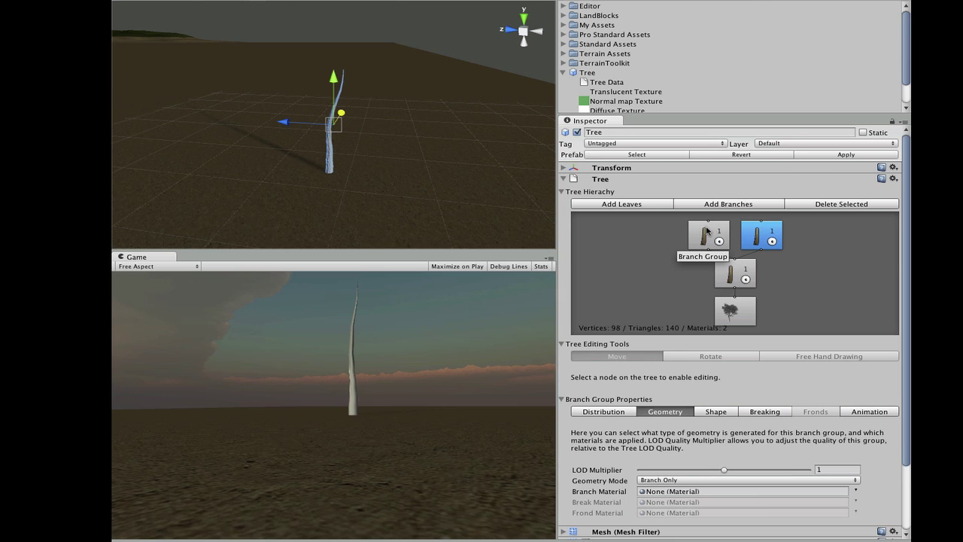
Give the trunk group the Group Seed 137953 in its Distribution settings.
click(733, 274)
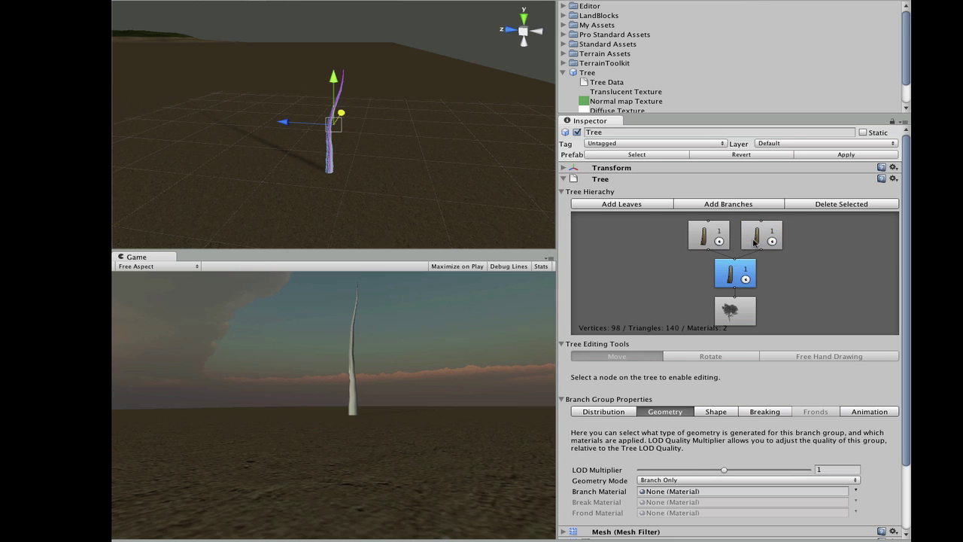
scroll(715, 393, down, 4)
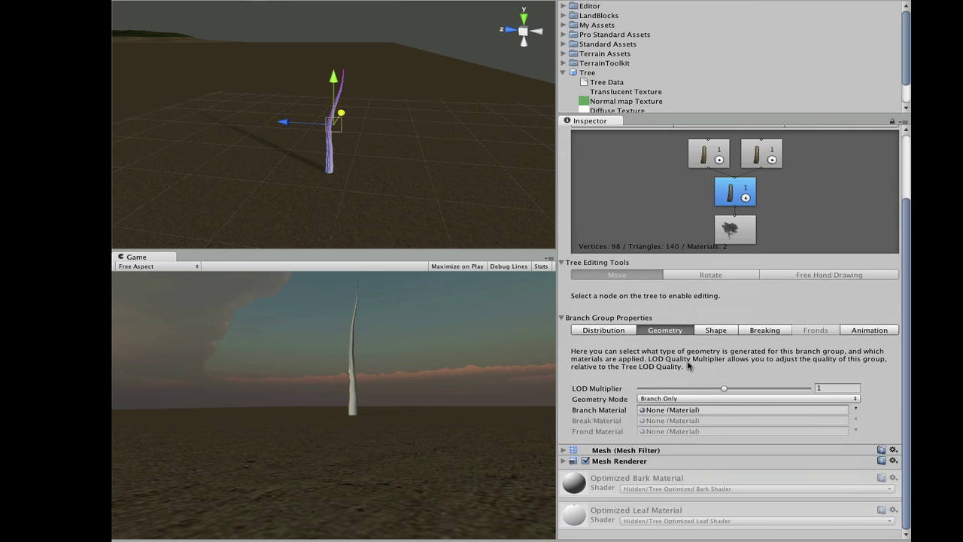
click(605, 330)
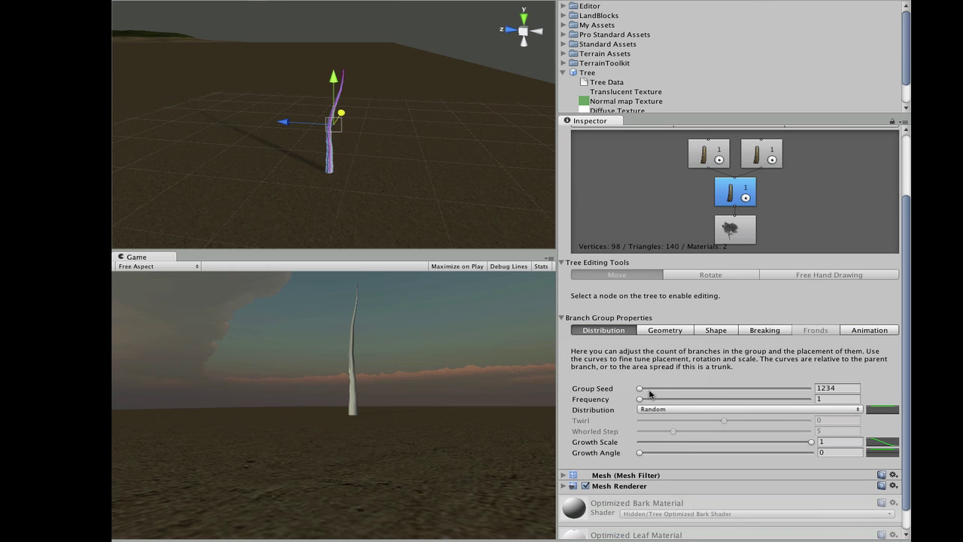
mouse_move(603, 391)
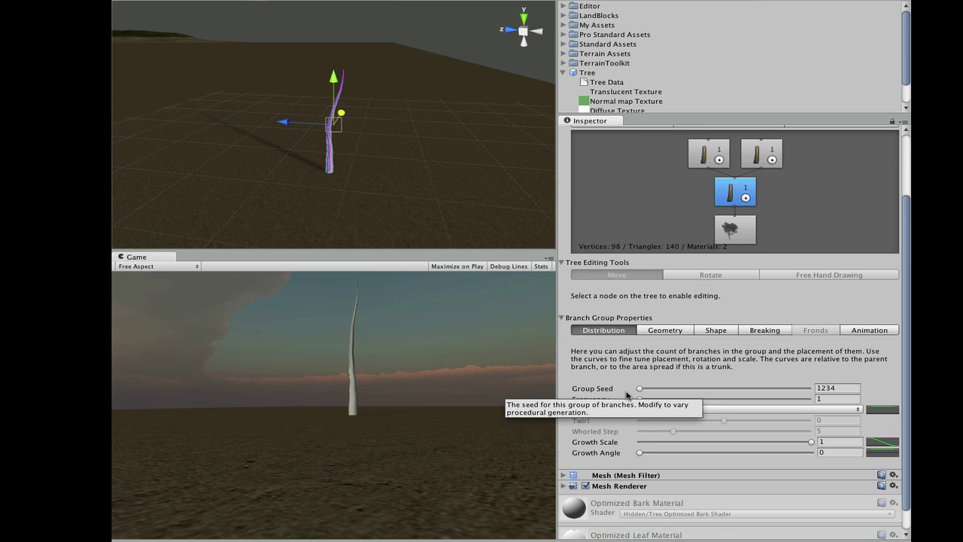
drag(639, 390, 661, 397)
Try 22 trunks with wider growth angles, then return to Frequency 1 with Growth Angle about 0.027.
drag(643, 445, 677, 447)
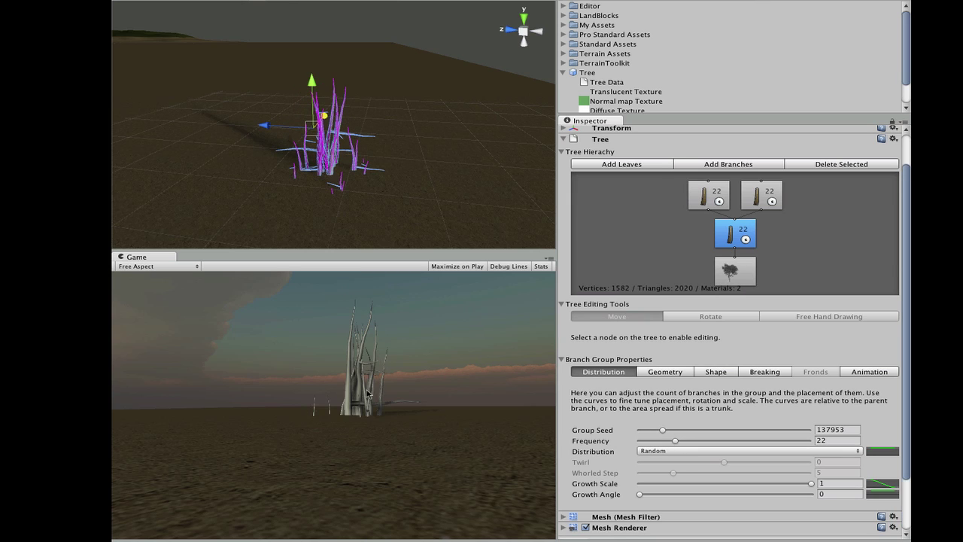
scroll(362, 194, up, 6)
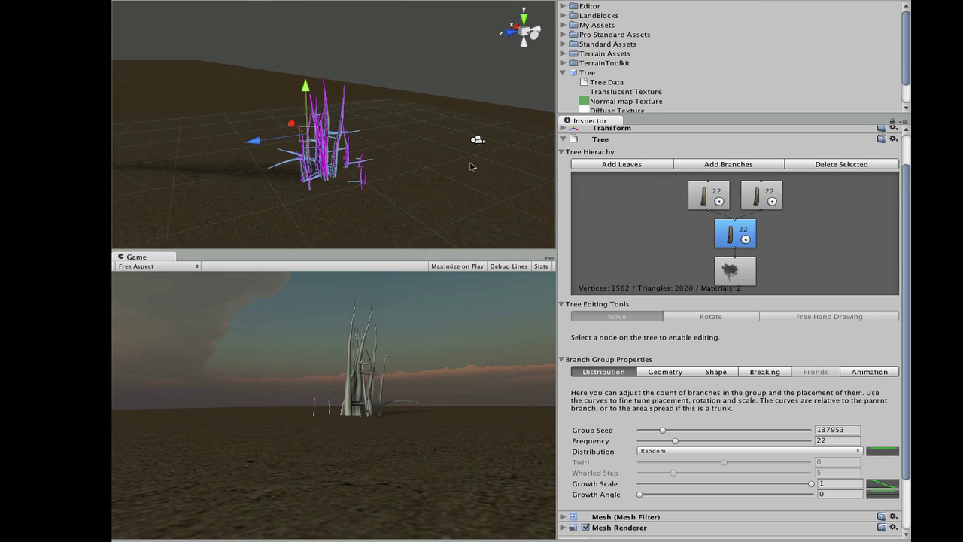
alt+drag(388, 209, 198, 194)
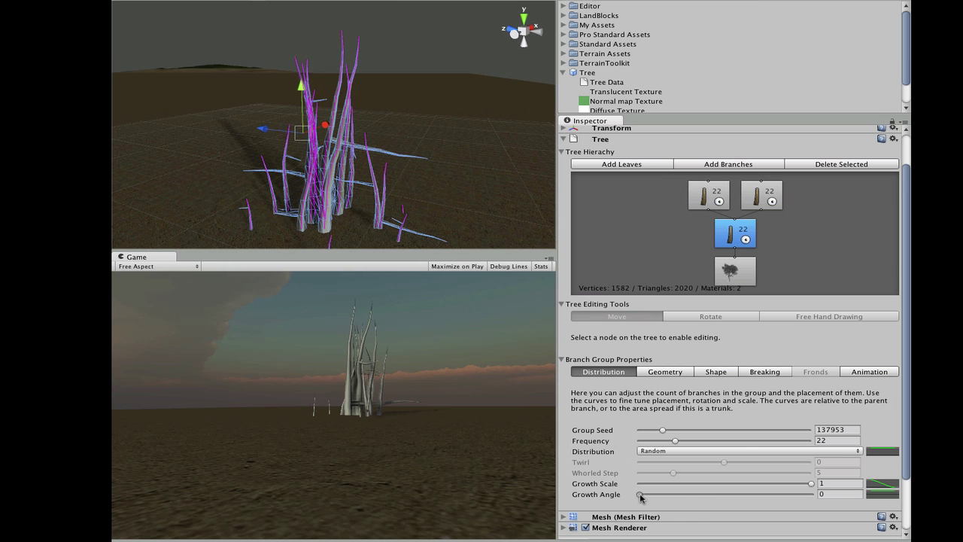
drag(640, 498, 775, 498)
drag(694, 494, 644, 494)
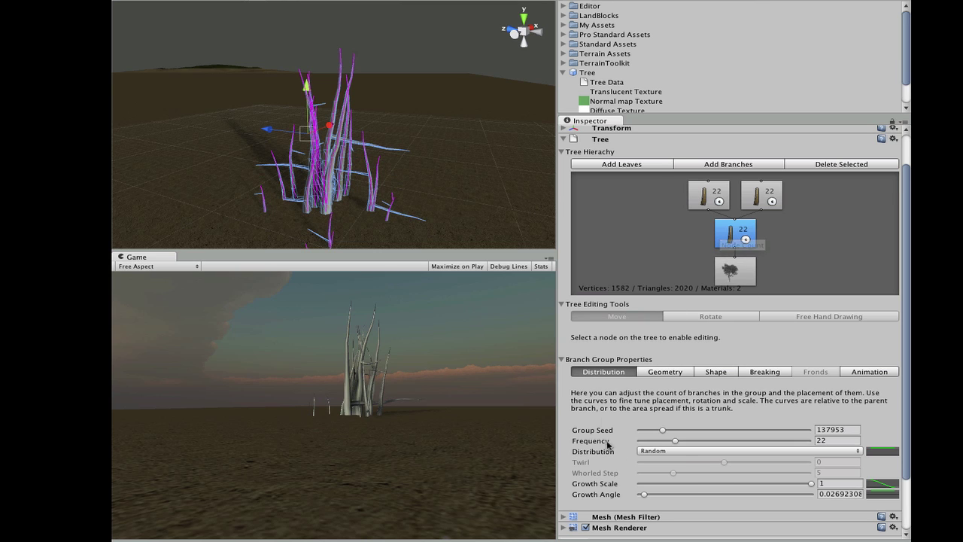
drag(672, 443, 631, 444)
Keep Geometry Mode at Branch Only and assign alder-alderbark as the trunk's Branch Material.
click(665, 373)
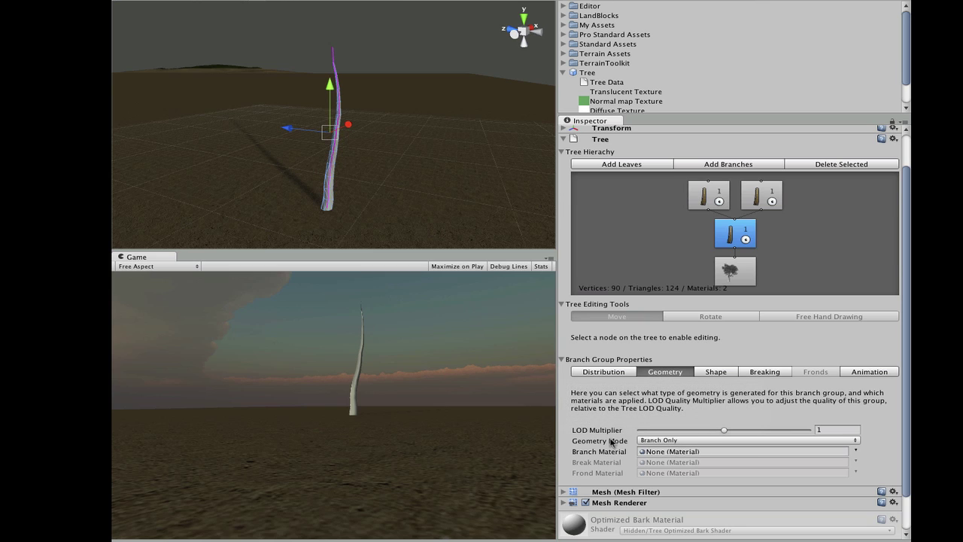
mouse_move(612, 435)
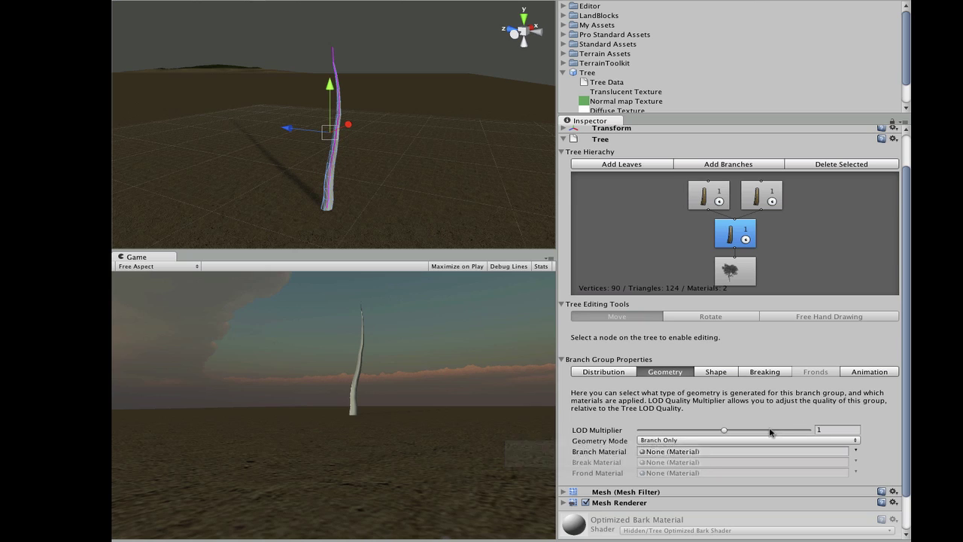
click(710, 441)
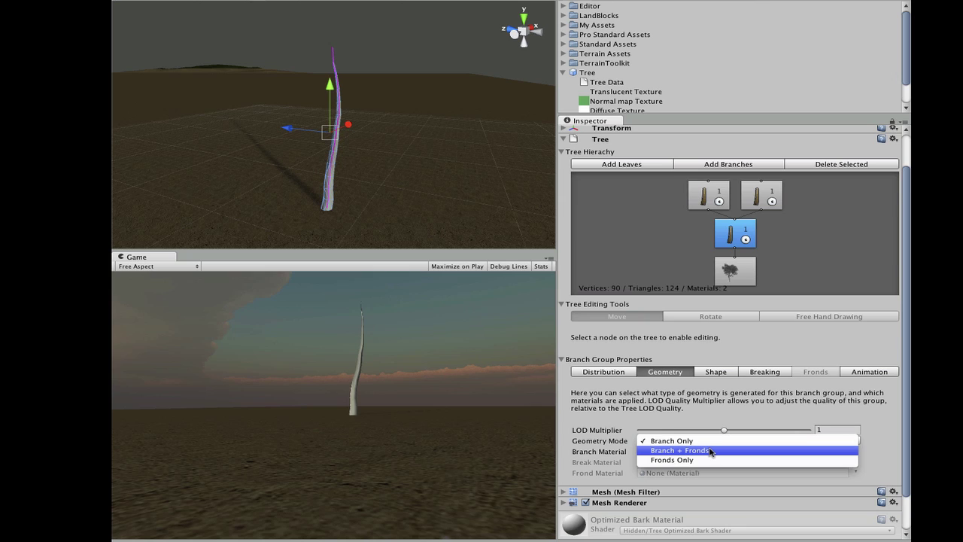
click(716, 441)
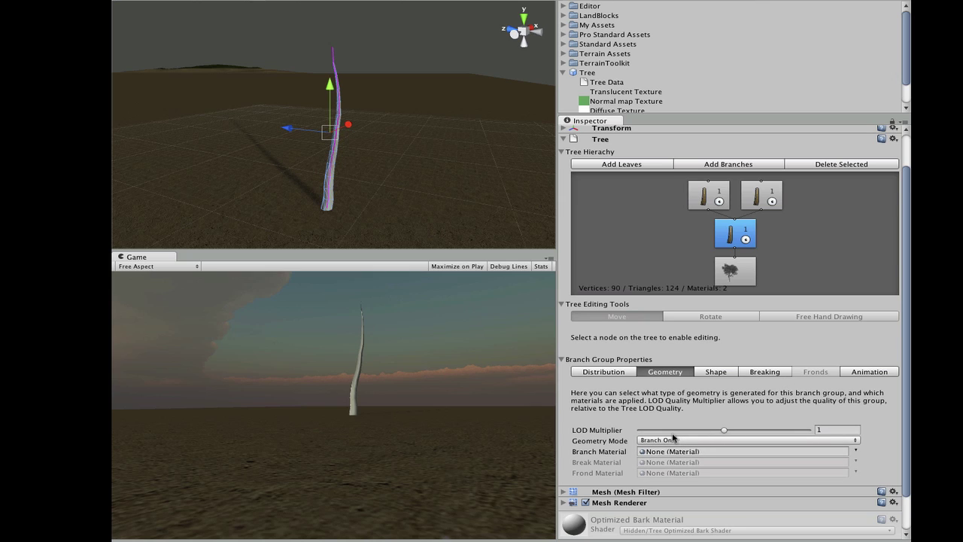
click(855, 452)
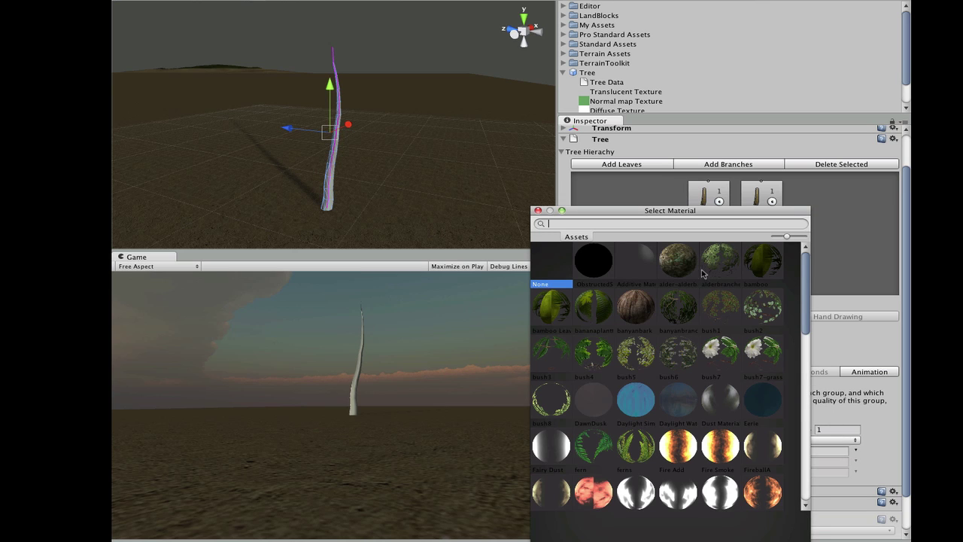
click(680, 262)
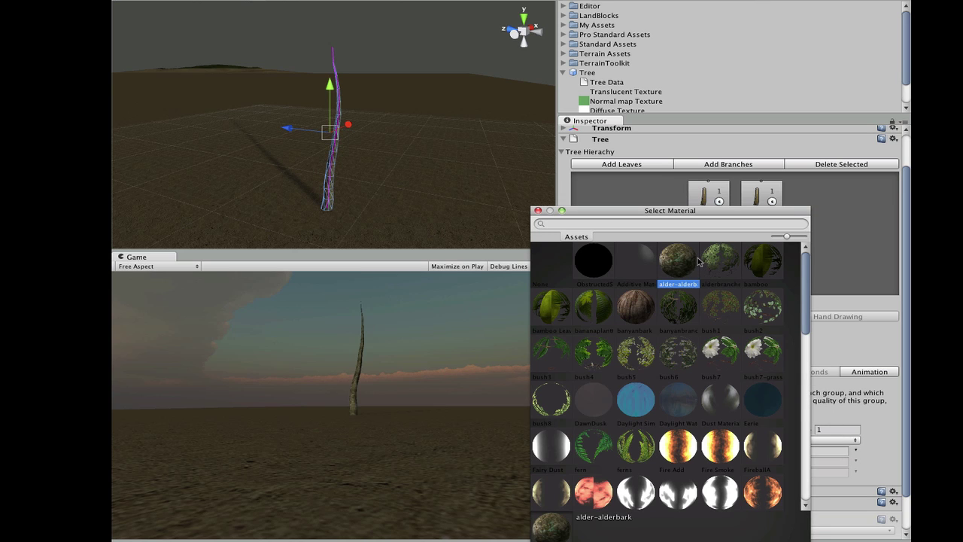
click(538, 210)
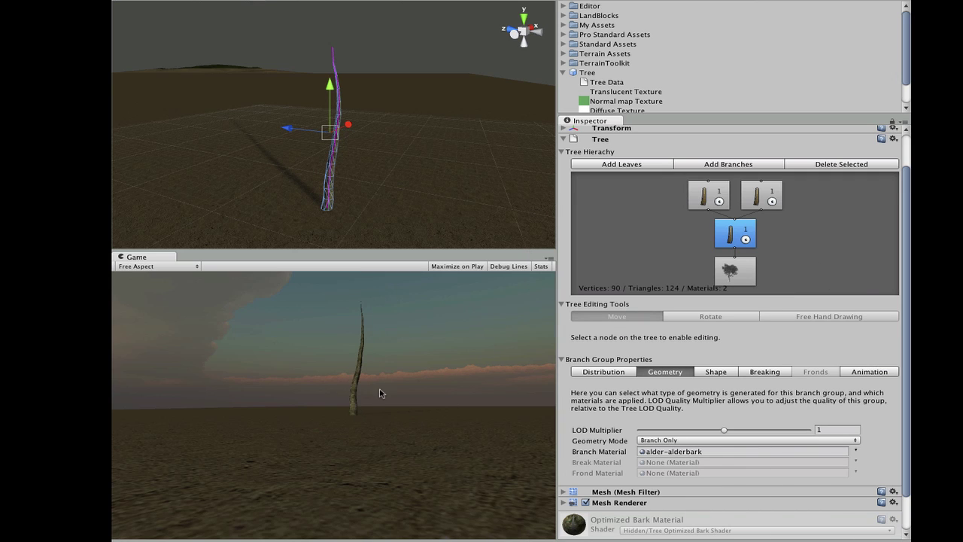
Set the trunk group's Shape Radius to 1.513462 for a slimmer trunk.
click(726, 374)
scroll(735, 392, down, 3)
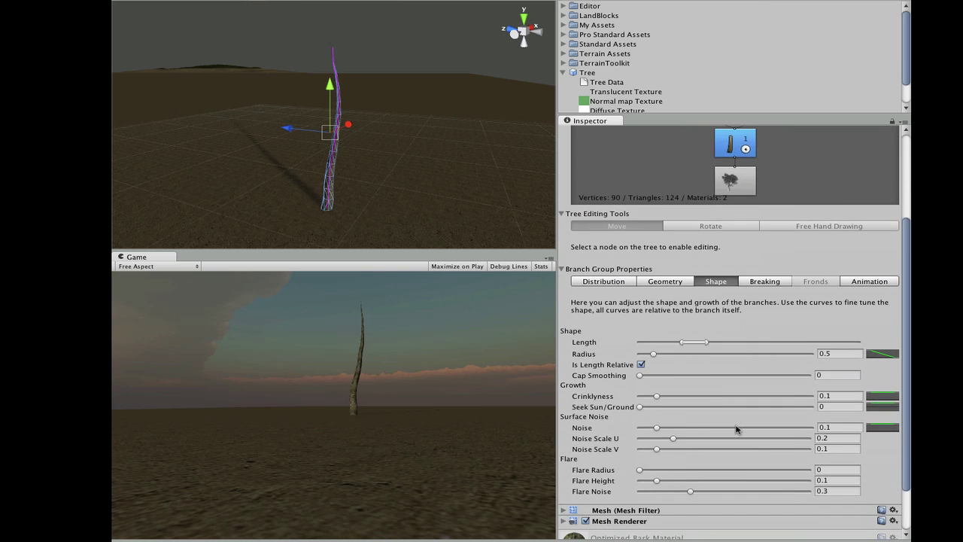
scroll(736, 429, down, 2)
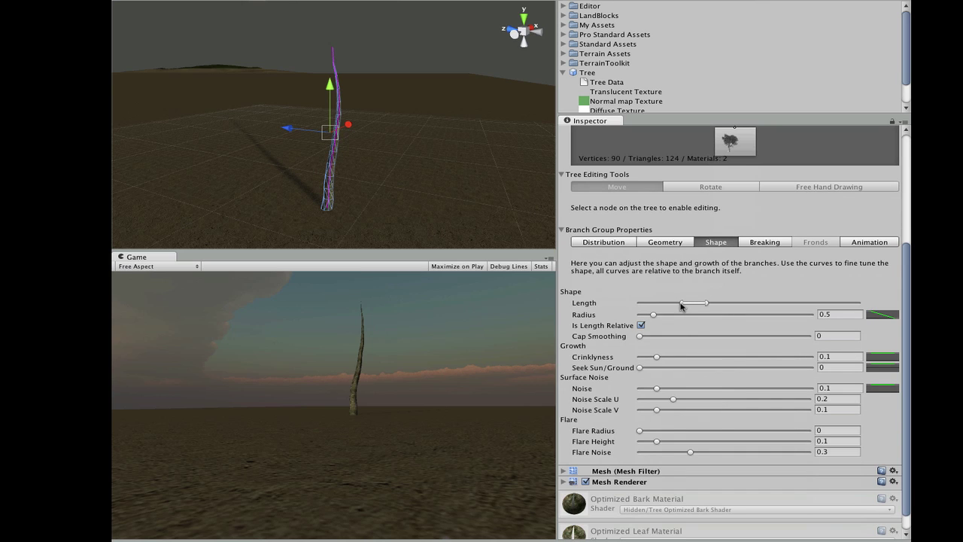
drag(682, 305, 706, 328)
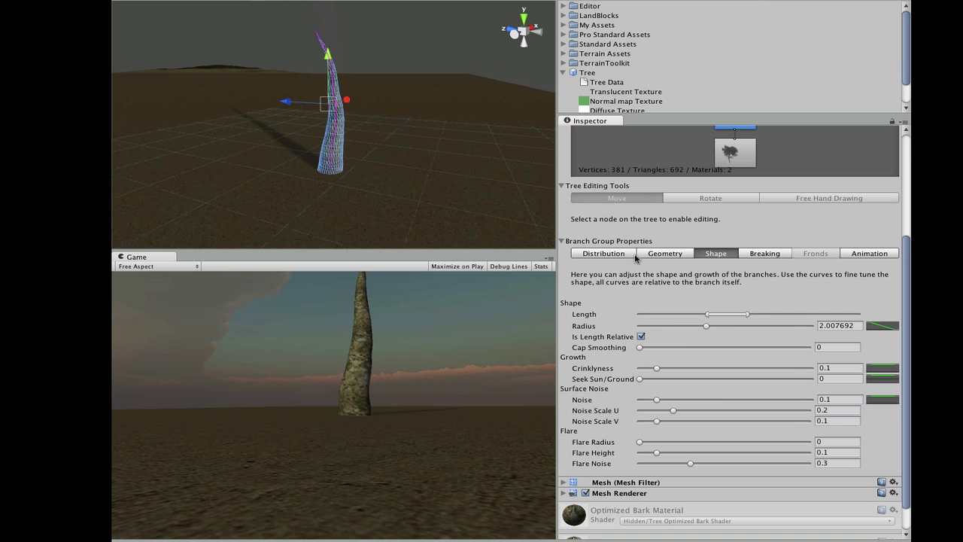
mouse_move(707, 326)
mouse_down()
mouse_move(753, 327)
mouse_move(688, 327)
mouse_up()
scroll(705, 232, up, 5)
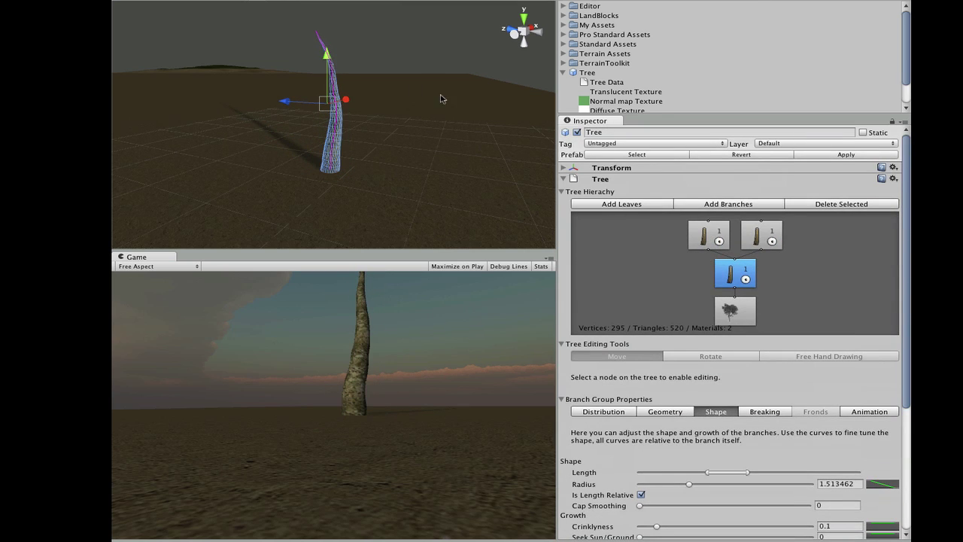
scroll(684, 451, down, 3)
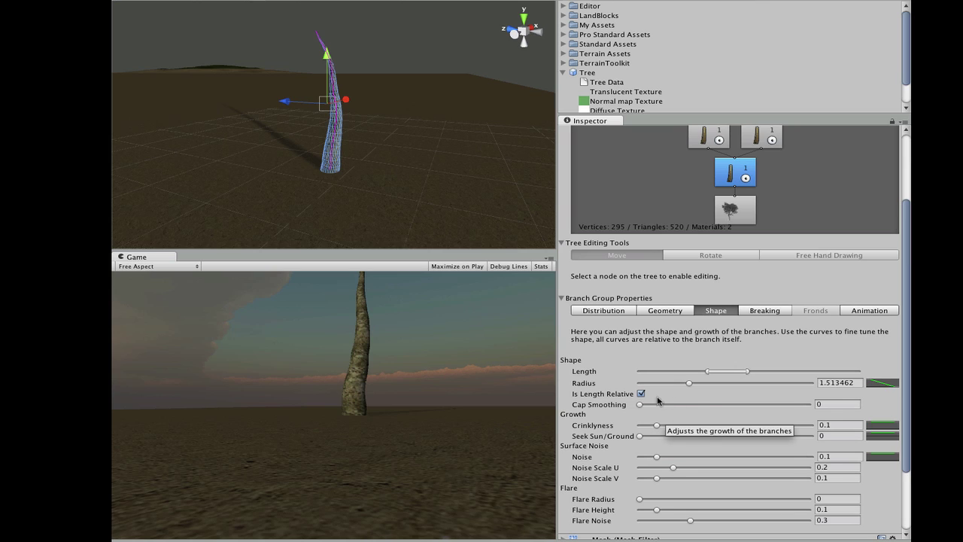
Set the trunk's Crinklyness to 0.6538461 and Seek Sun/Ground to about 0.623.
mouse_move(642, 407)
mouse_down()
mouse_move(794, 408)
mouse_move(640, 407)
mouse_up()
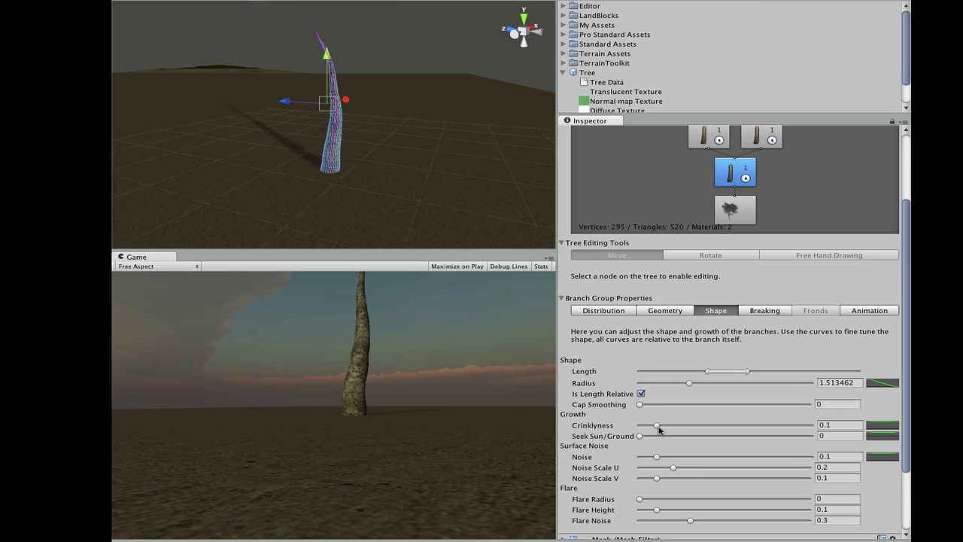
drag(658, 427, 747, 454)
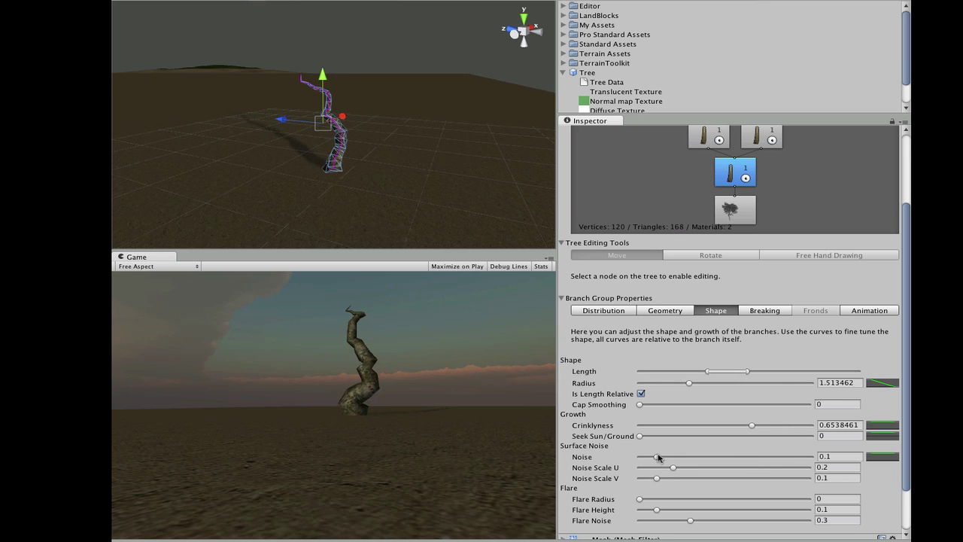
drag(640, 437, 878, 461)
mouse_move(946, 469)
mouse_down()
mouse_move(595, 445)
mouse_move(942, 461)
mouse_up()
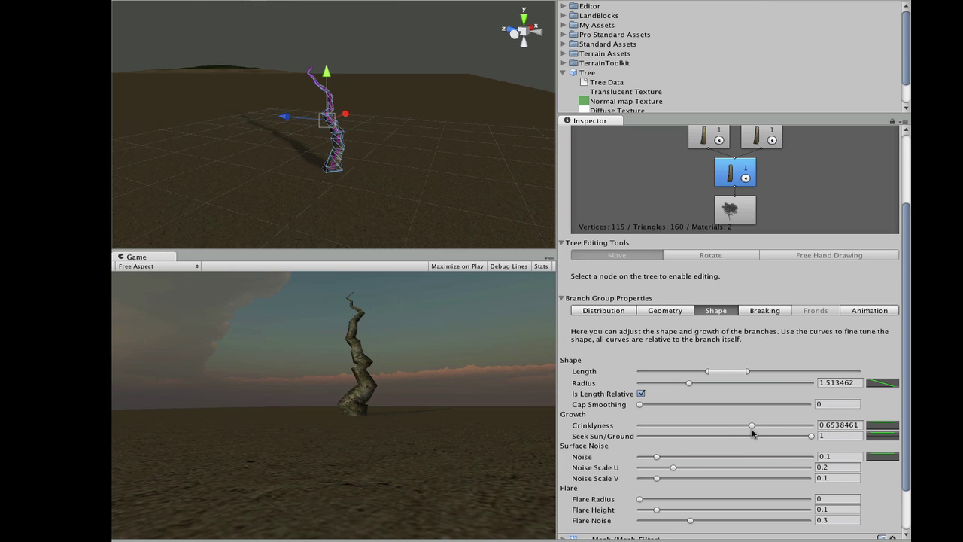
drag(815, 440, 746, 436)
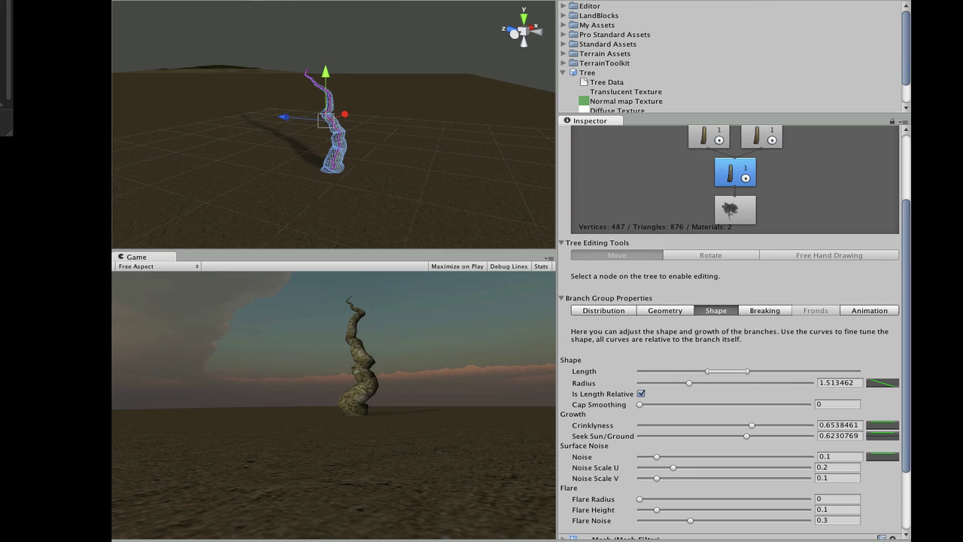
Reshape the Crinklyness curve from the ease-out preset so it rises steadily toward the trunk's tip.
drag(4, 4, 504, 202)
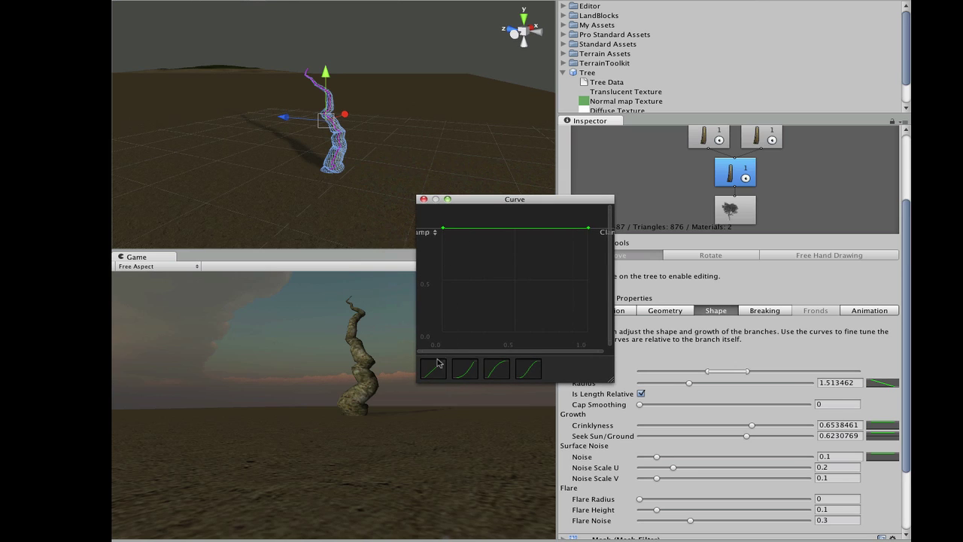
click(496, 376)
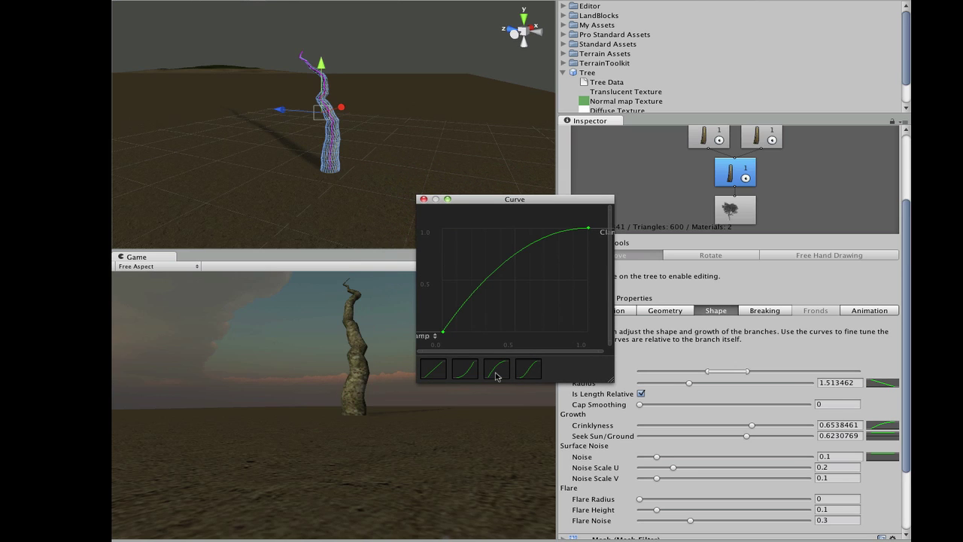
drag(591, 233, 569, 340)
click(445, 331)
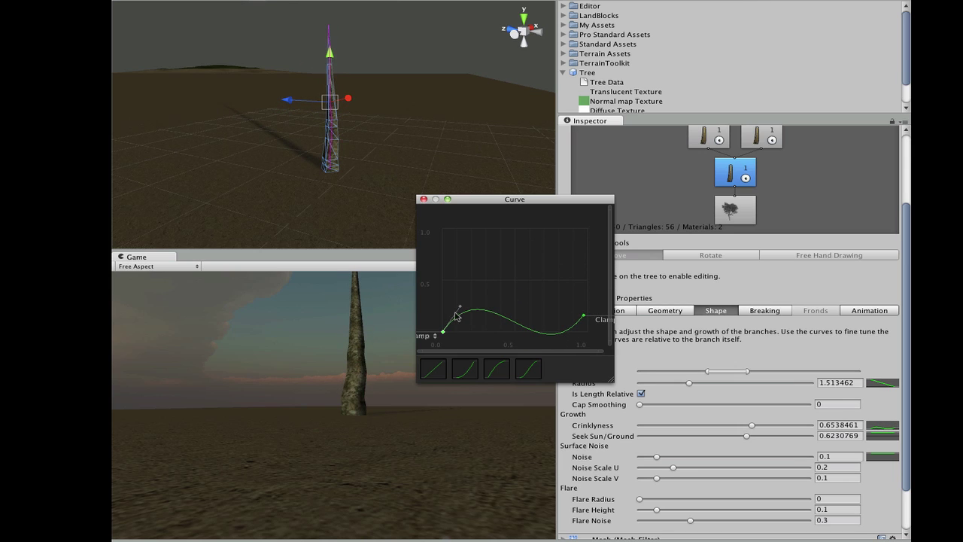
mouse_move(457, 315)
mouse_down()
mouse_move(458, 306)
mouse_move(437, 334)
mouse_move(444, 336)
mouse_move(439, 302)
mouse_move(460, 311)
mouse_up()
drag(580, 318, 589, 246)
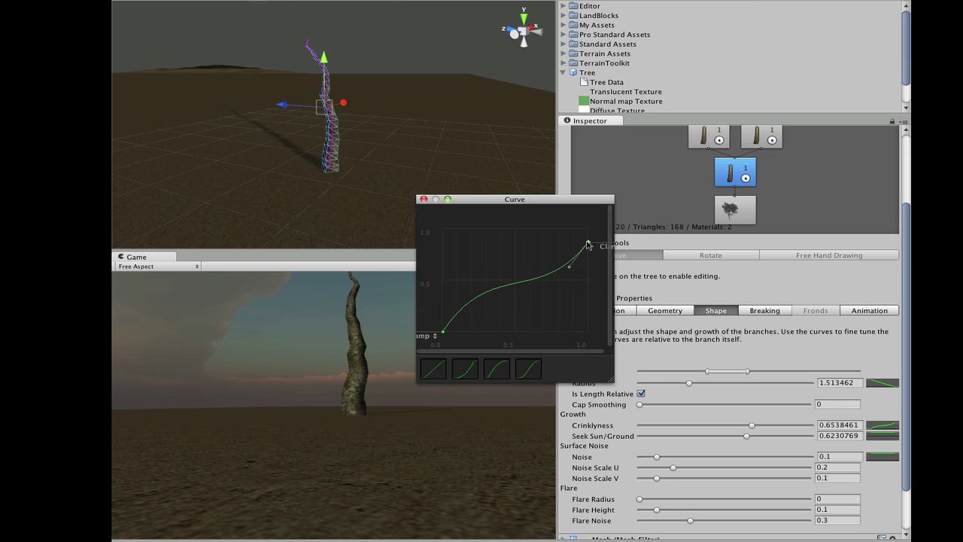
click(423, 200)
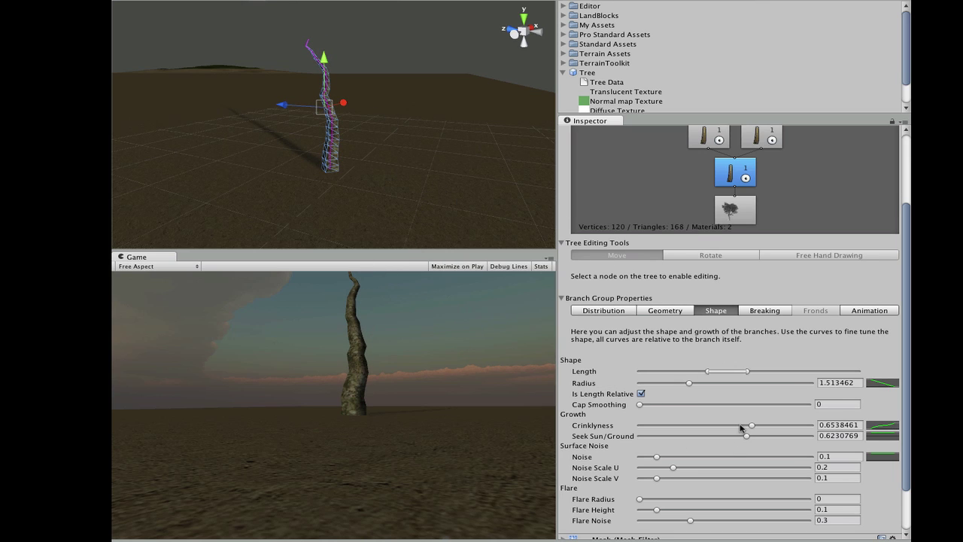
Lower Crinklyness to 0.41 and set Noise 0.70, Noise Scale U 0.24 and V 0.30.
drag(754, 427, 712, 423)
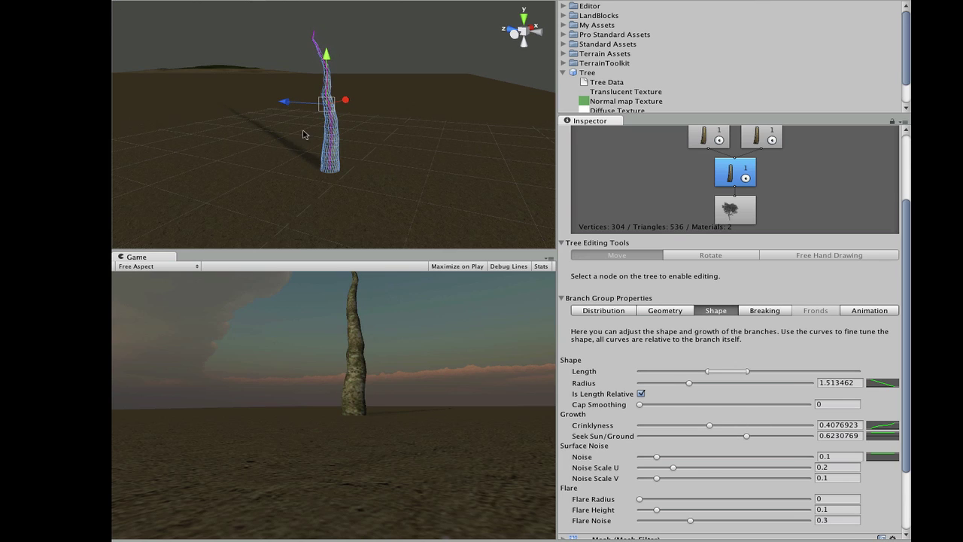
alt+drag(312, 133, 341, 125)
scroll(723, 469, down, 3)
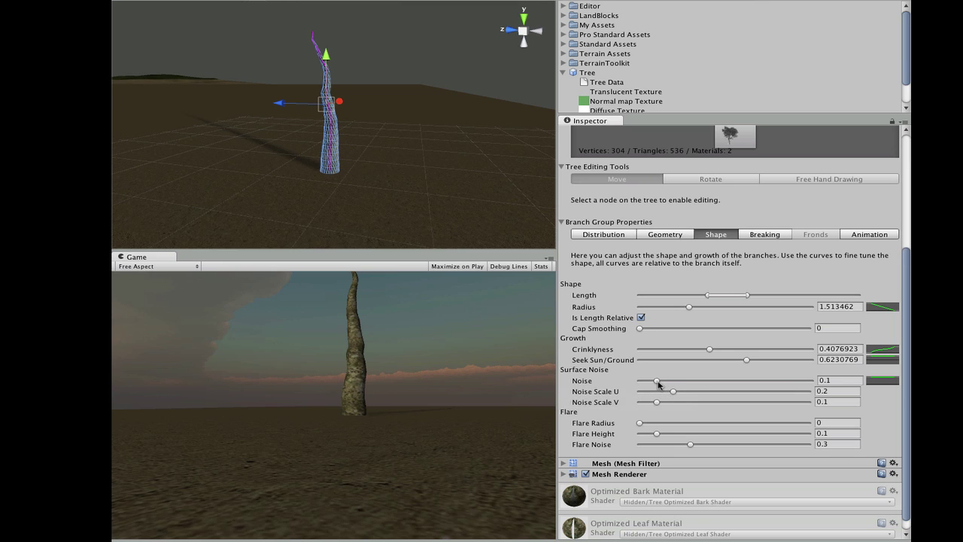
drag(659, 384, 762, 412)
mouse_move(676, 414)
mouse_down()
mouse_move(745, 421)
mouse_move(661, 424)
mouse_move(690, 426)
mouse_up()
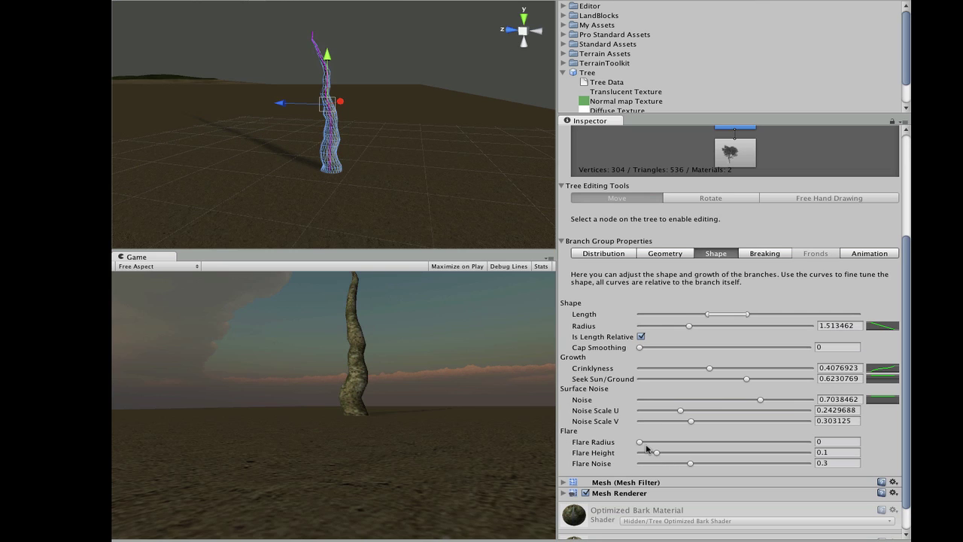
Widen the trunk's base with Flare Radius 5 and Flare Height 0.225.
drag(642, 445, 818, 445)
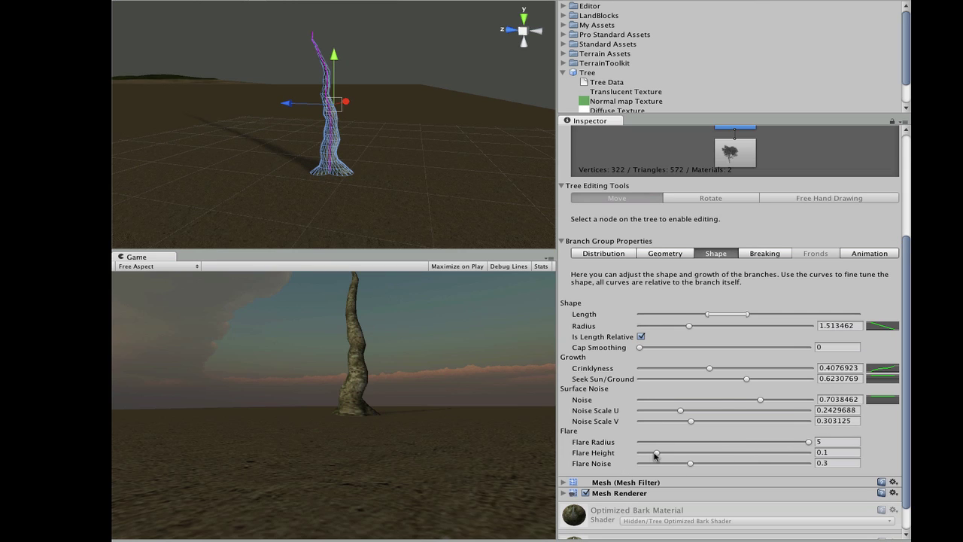
drag(656, 455, 701, 464)
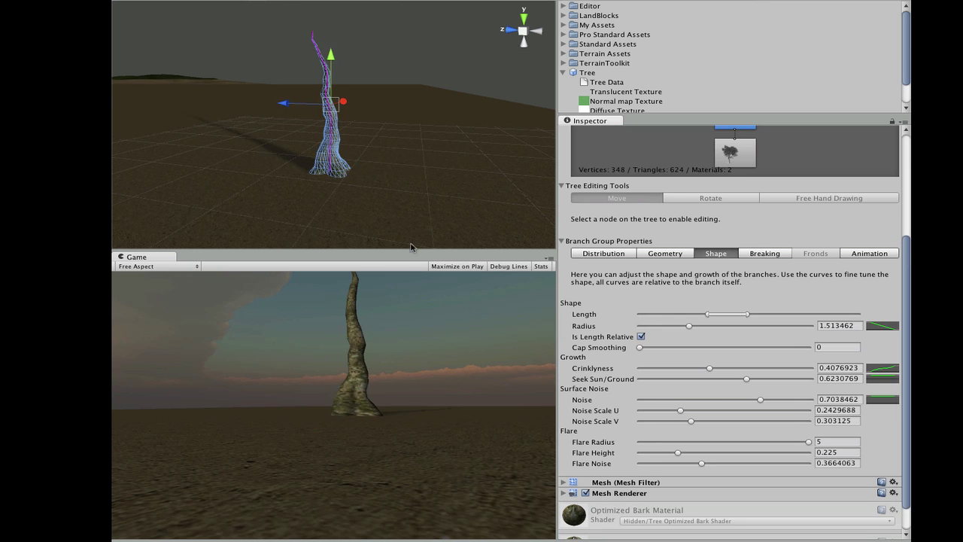
alt+drag(364, 149, 230, 111)
Deselect the tree and orbit low to inspect the textured, flared base.
scroll(375, 193, up, 3)
click(380, 204)
alt+drag(429, 146, 329, 102)
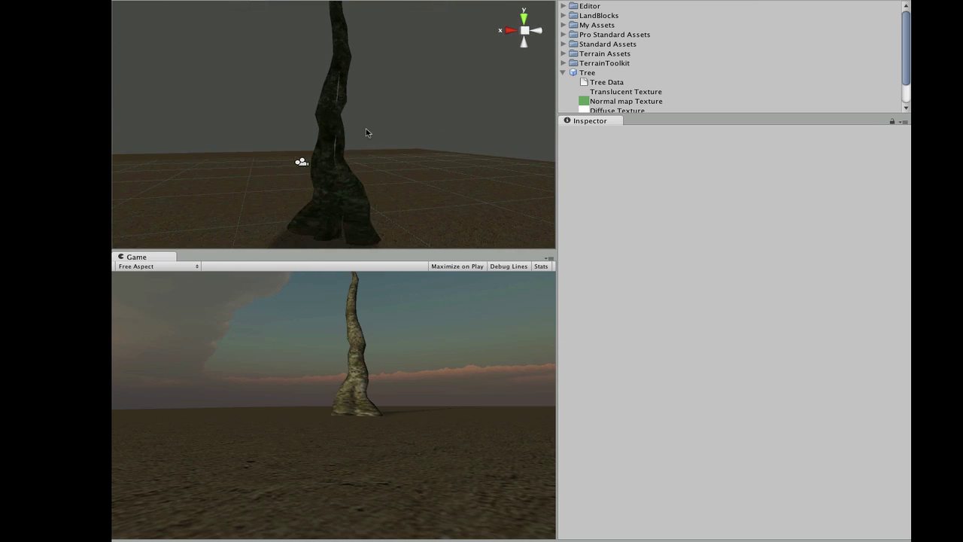
alt+drag(379, 146, 443, 92)
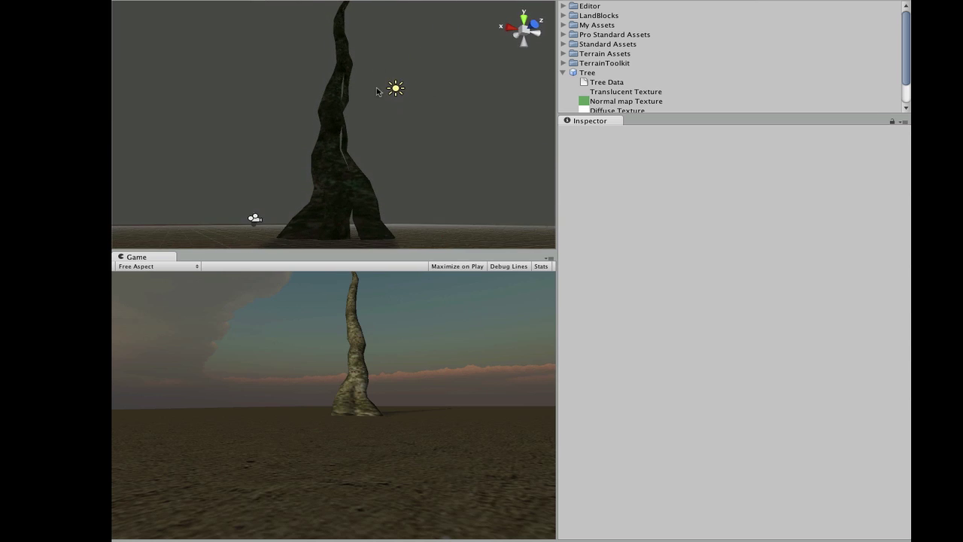
Select Daylight Water in the Hierarchy and toggle its active checkbox off and back on.
alt+drag(377, 121, 353, 219)
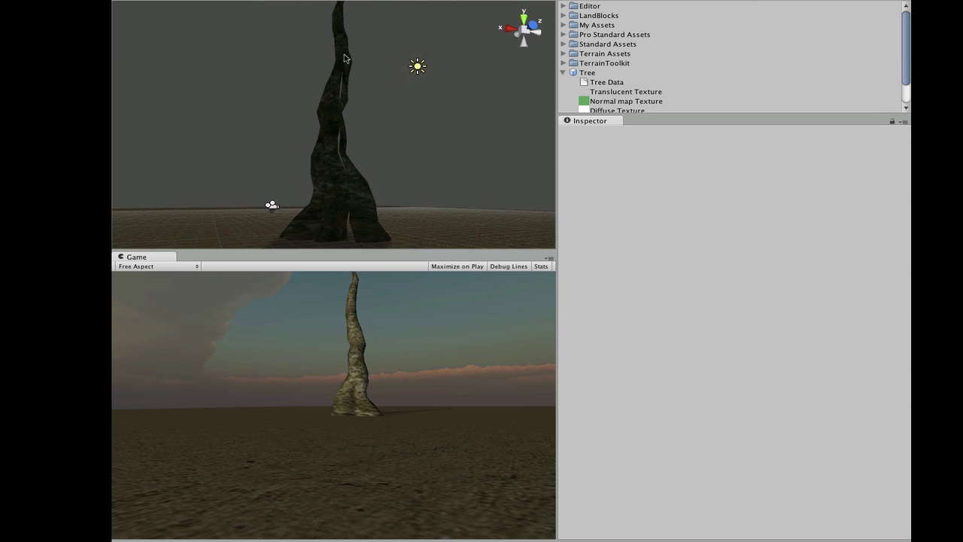
alt+drag(336, 85, 715, 233)
alt+drag(339, 150, 452, 151)
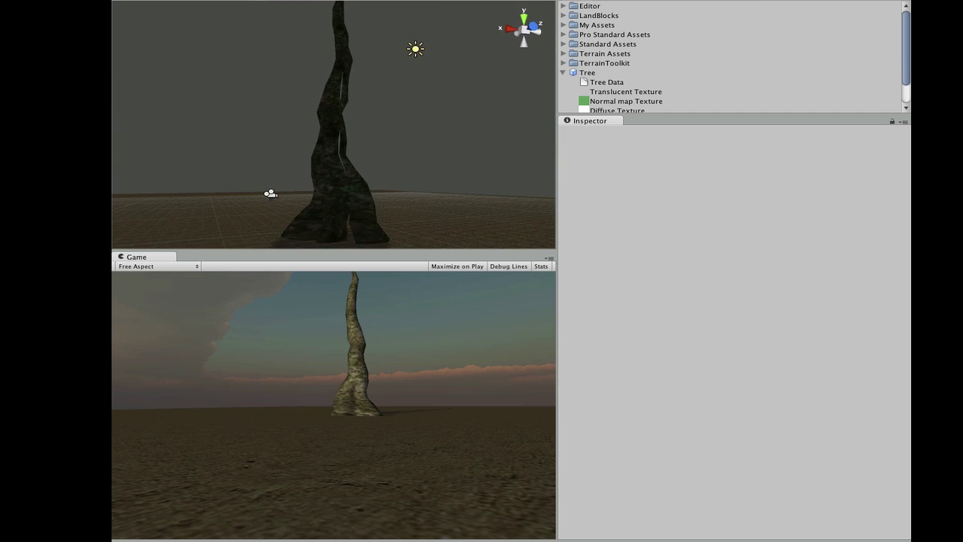
click(602, 2)
click(595, 5)
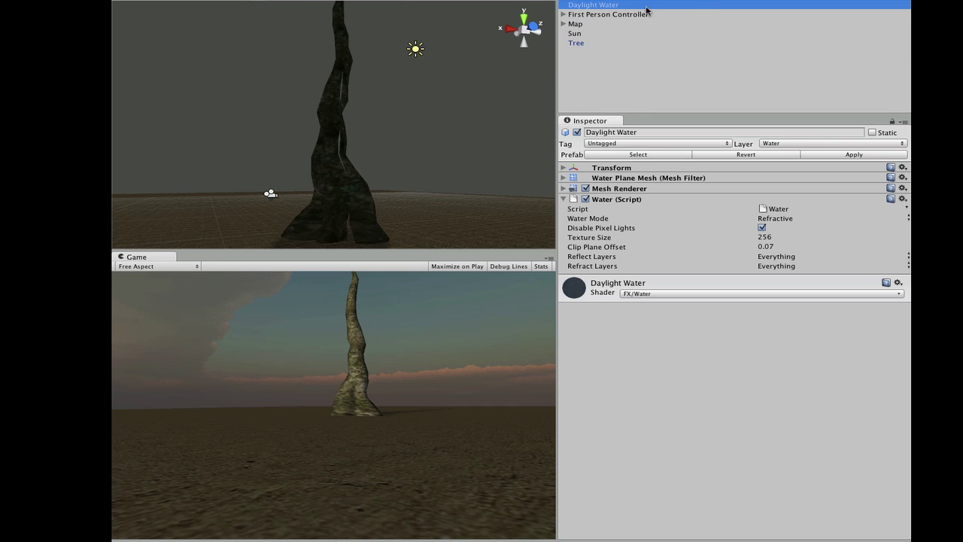
click(578, 133)
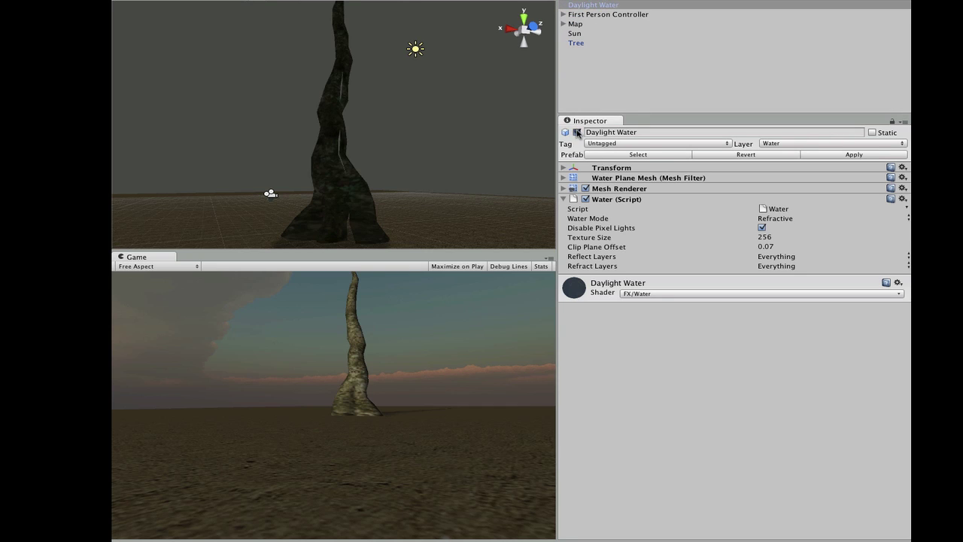
click(577, 133)
mouse_move(452, 153)
alt+mouse_down()
mouse_move(361, 161)
mouse_move(422, 198)
mouse_move(464, 138)
mouse_move(600, 97)
mouse_move(307, 168)
mouse_move(256, 117)
mouse_move(370, 108)
mouse_move(498, 131)
mouse_move(411, 148)
mouse_move(441, 165)
mouse_move(457, 157)
alt+mouse_up()
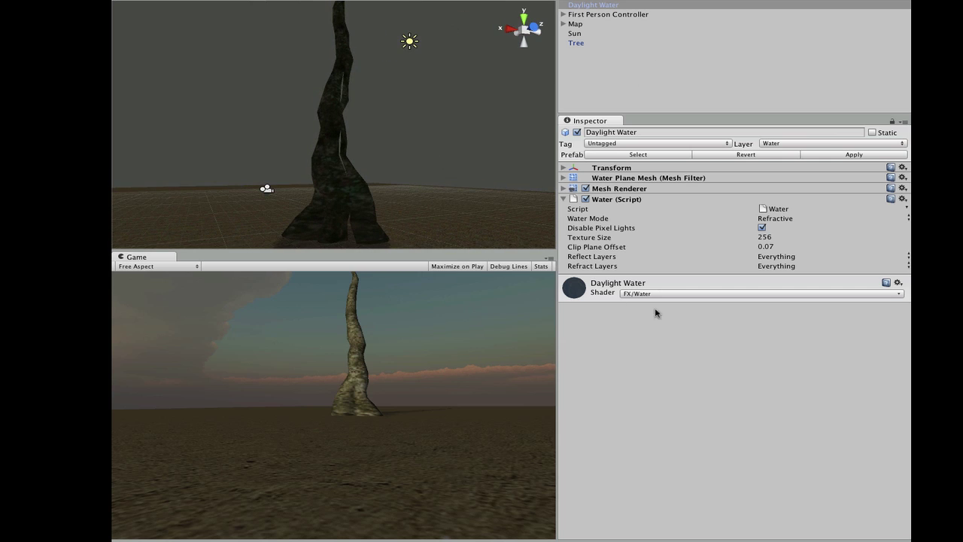
Select the Tree and raise Break Chance in the Breaking settings so the trunk breaks.
click(588, 44)
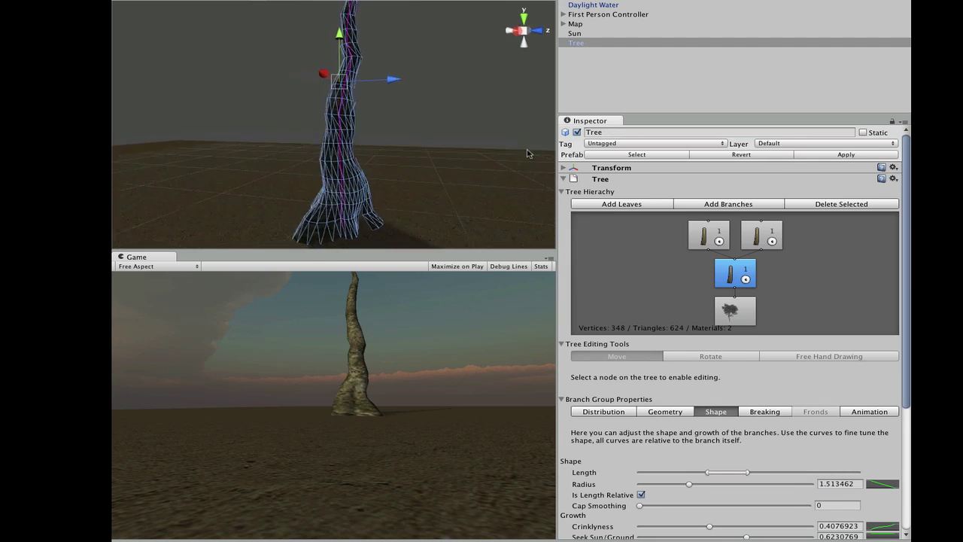
alt+drag(535, 149, 309, 73)
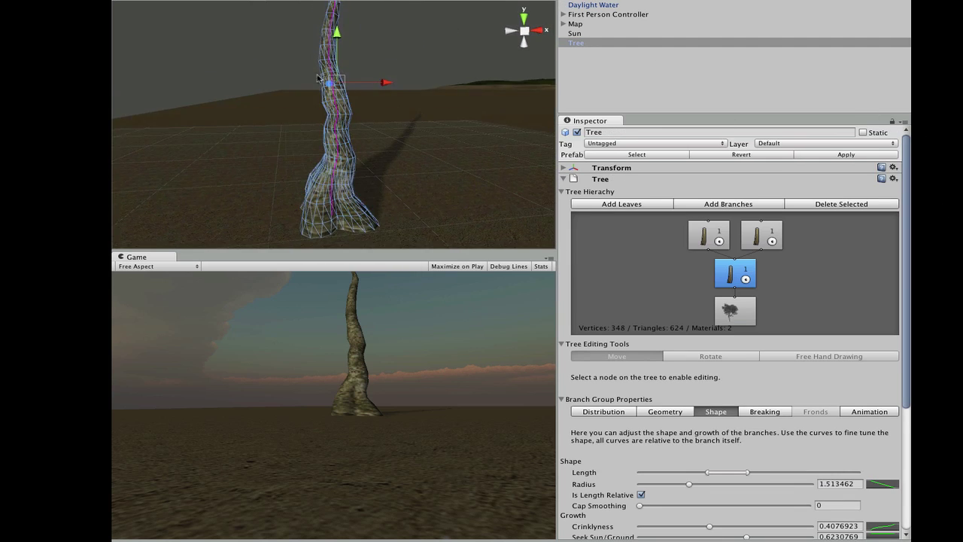
scroll(307, 73, down, 2)
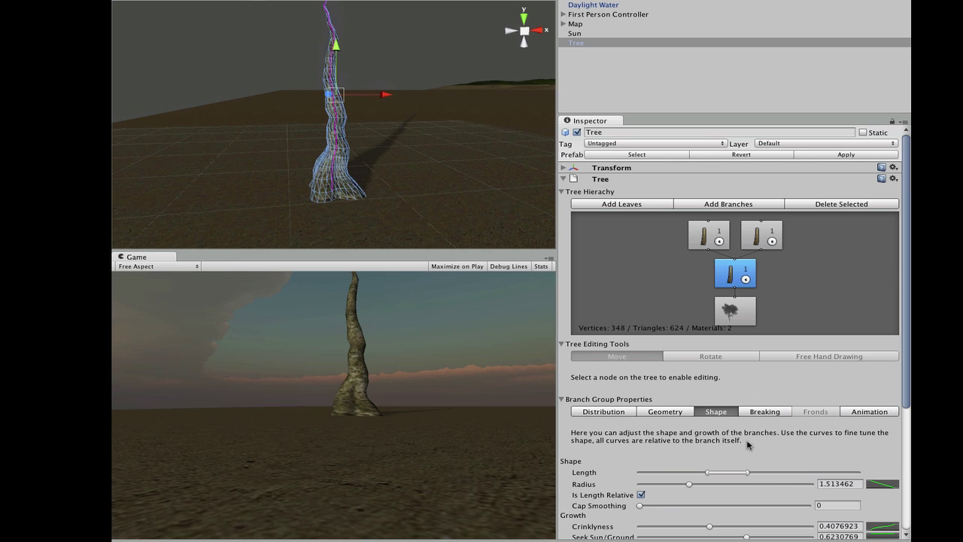
scroll(750, 444, down, 5)
scroll(761, 350, up, 2)
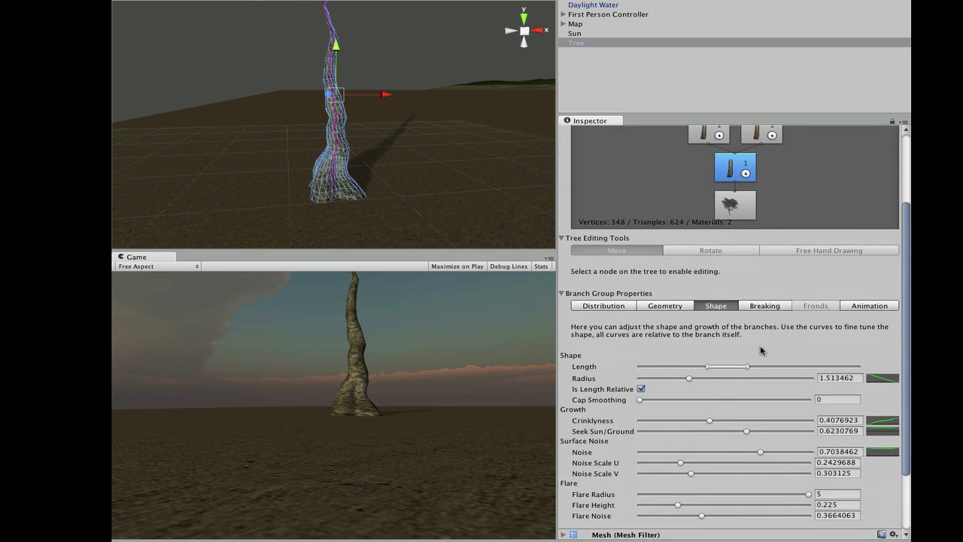
click(783, 307)
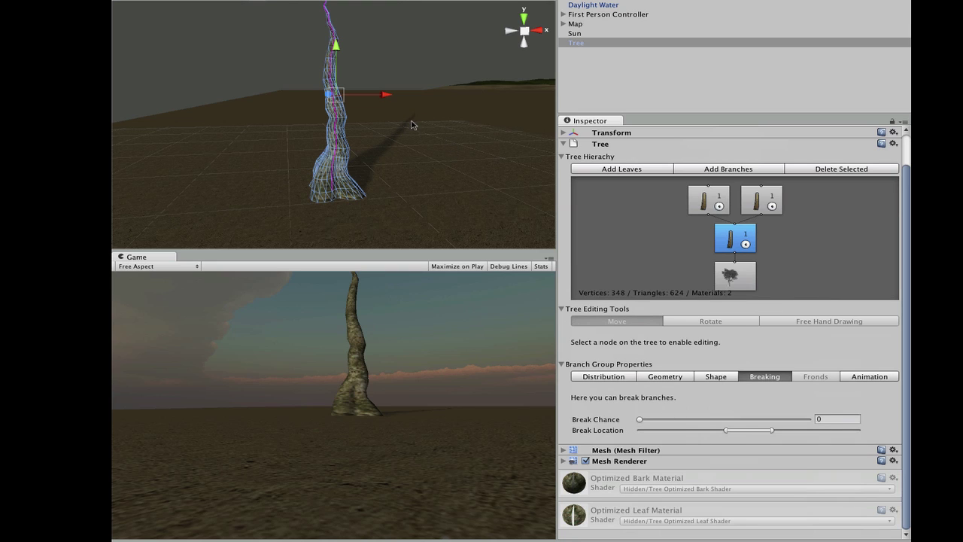
key(f)
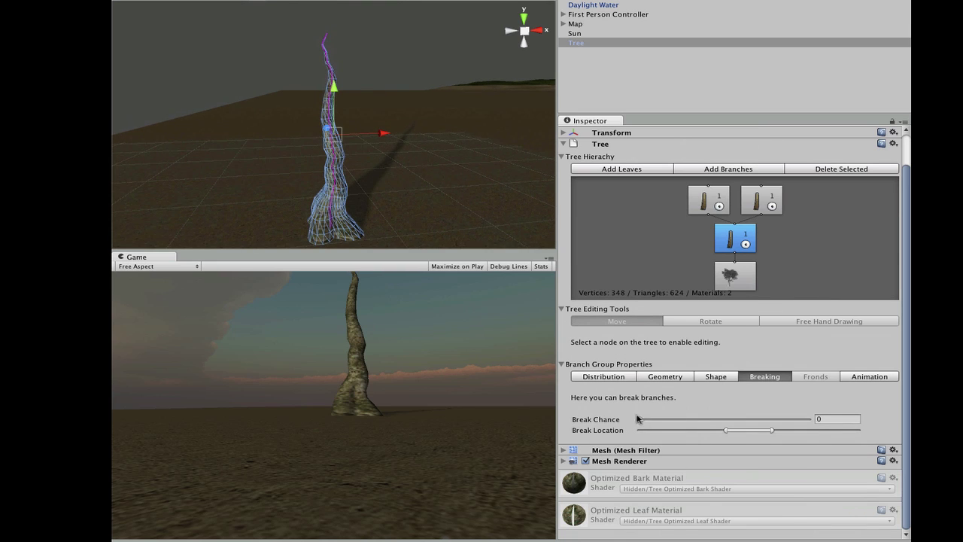
drag(641, 422, 741, 438)
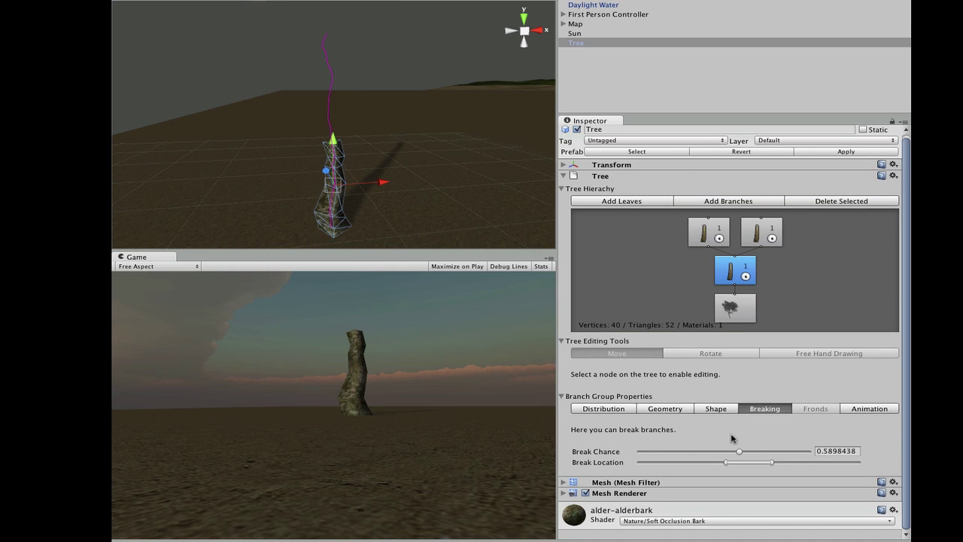
Check Geometry, then reset Break Chance to 0 and shift the Break Location range higher.
click(666, 409)
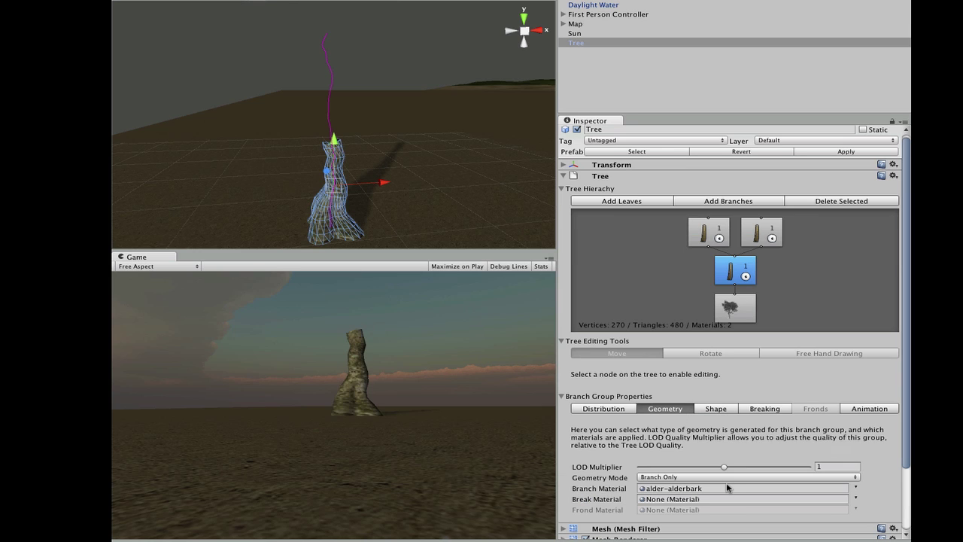
scroll(729, 500, down, 2)
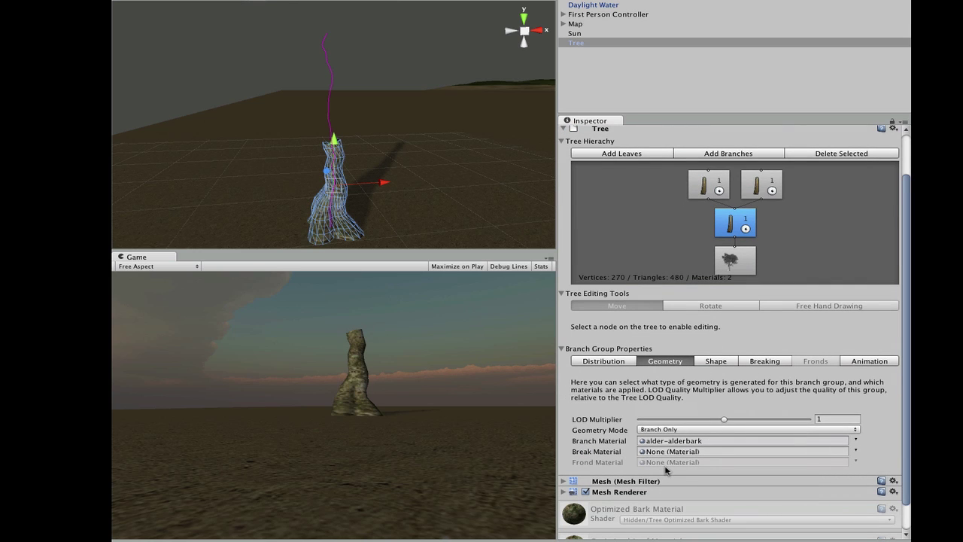
click(762, 362)
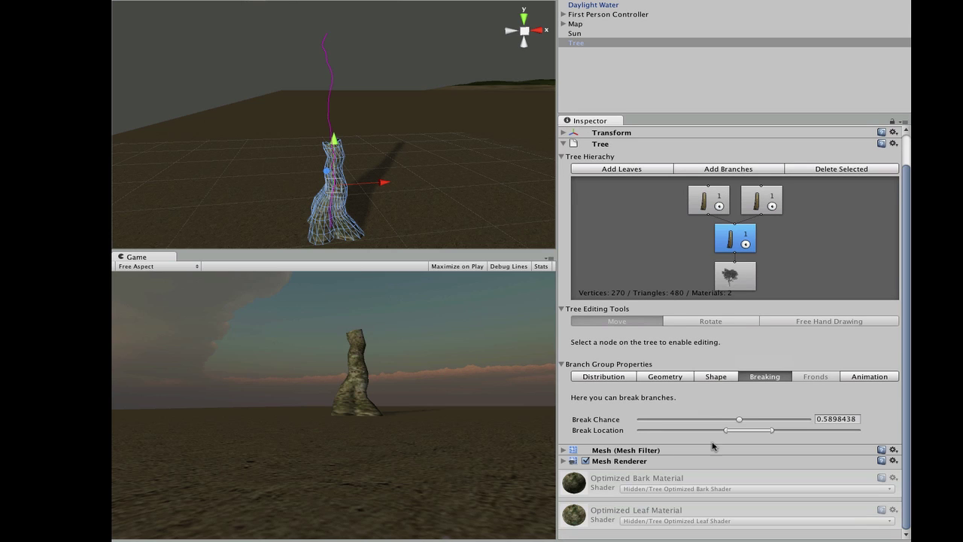
drag(742, 423, 617, 437)
drag(728, 468, 799, 464)
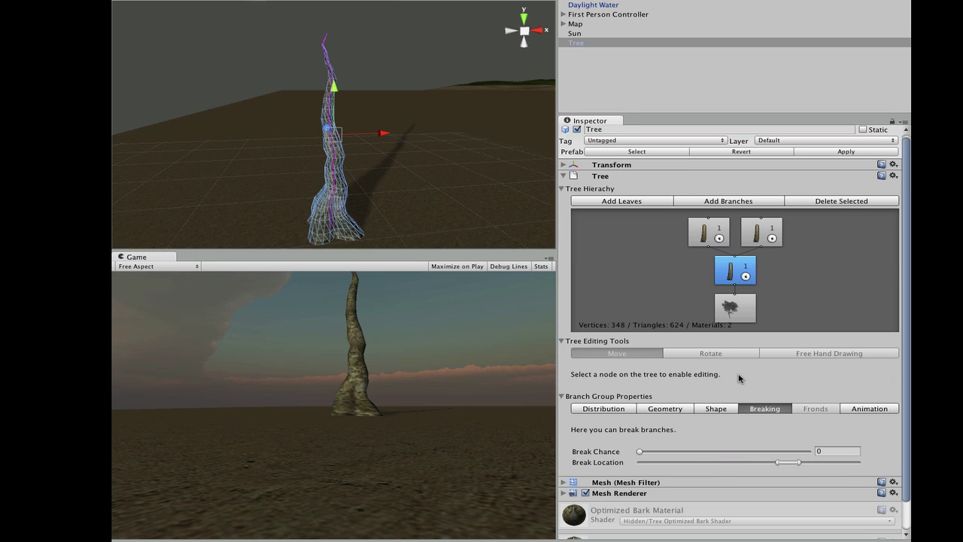
Check the Animation tab's wind settings (Main Wind 0.5), then select the top-left branch node.
click(894, 411)
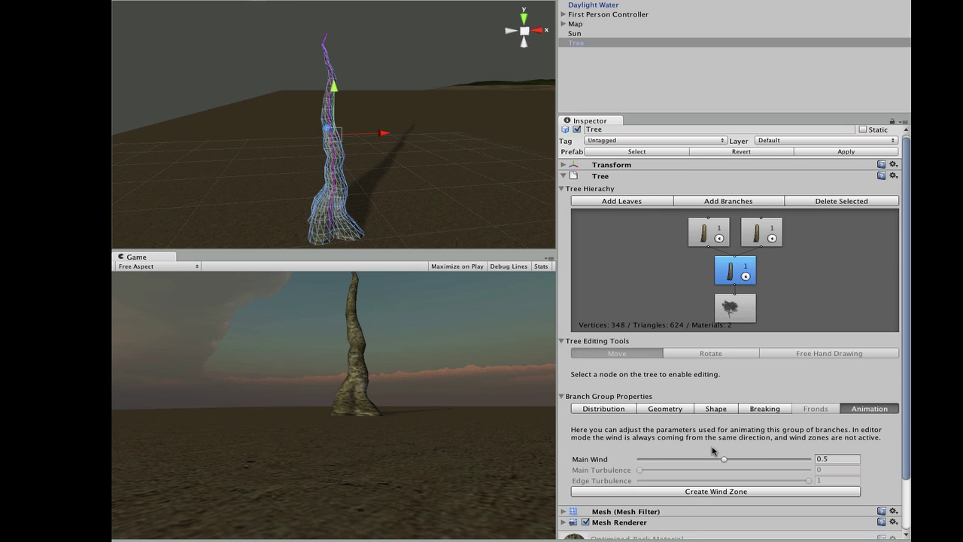
scroll(713, 451, down, 2)
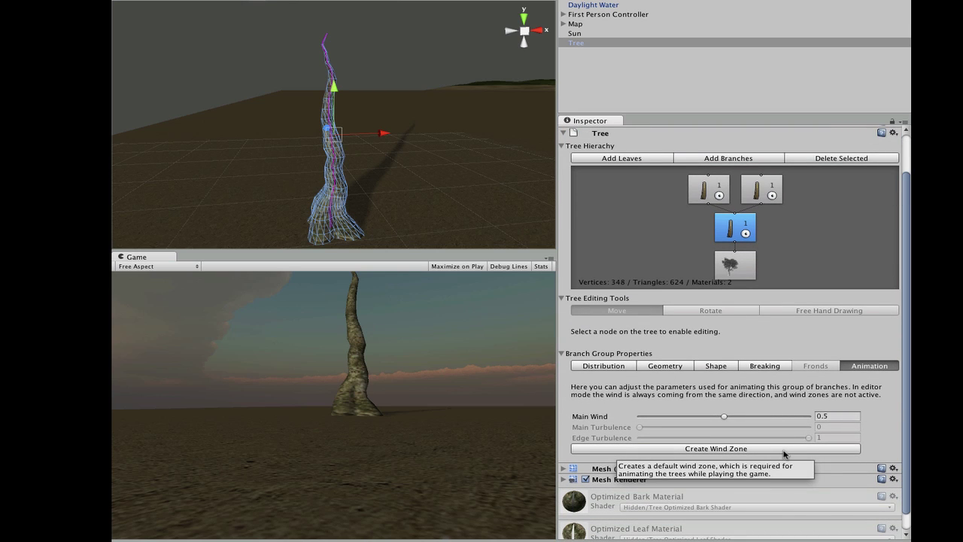
scroll(785, 454, up, 2)
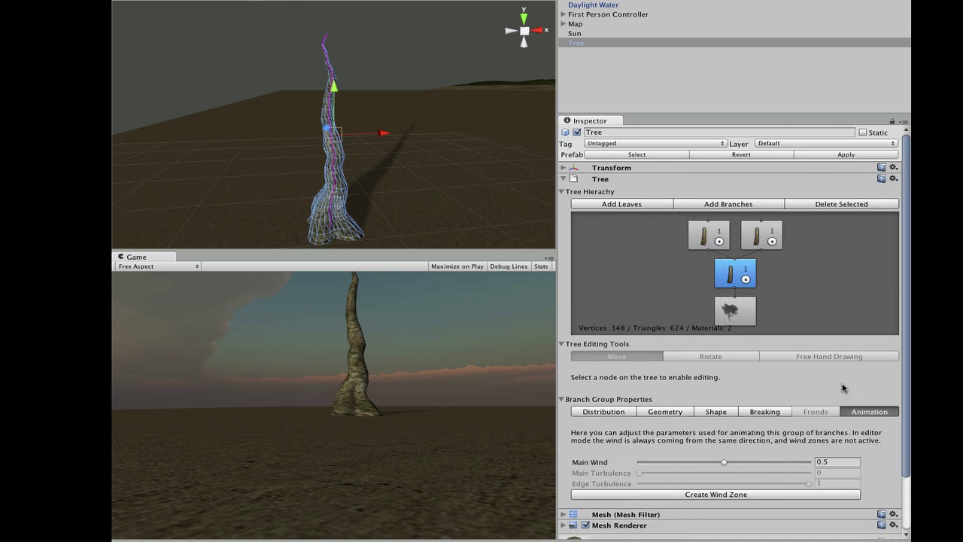
scroll(719, 301, down, 2)
scroll(707, 388, up, 2)
click(710, 238)
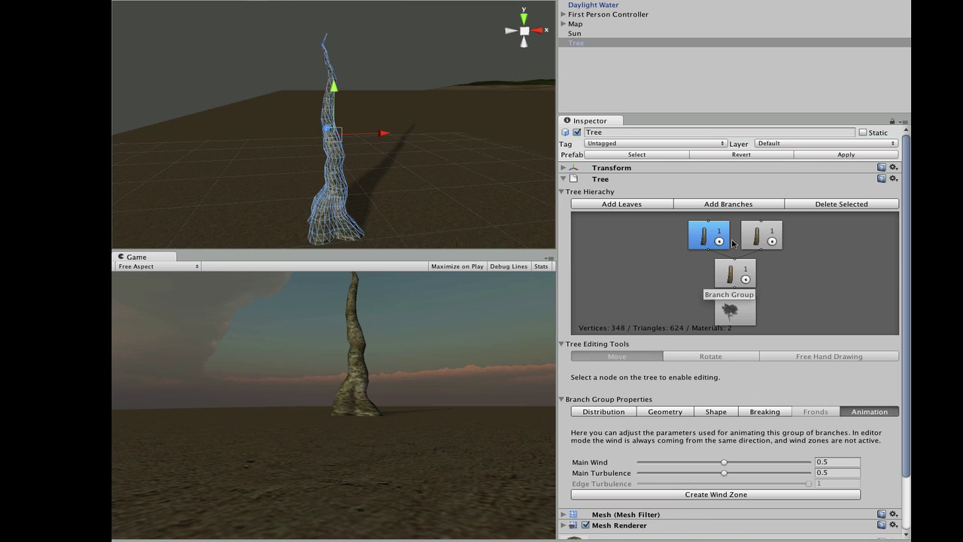
scroll(666, 374, down, 2)
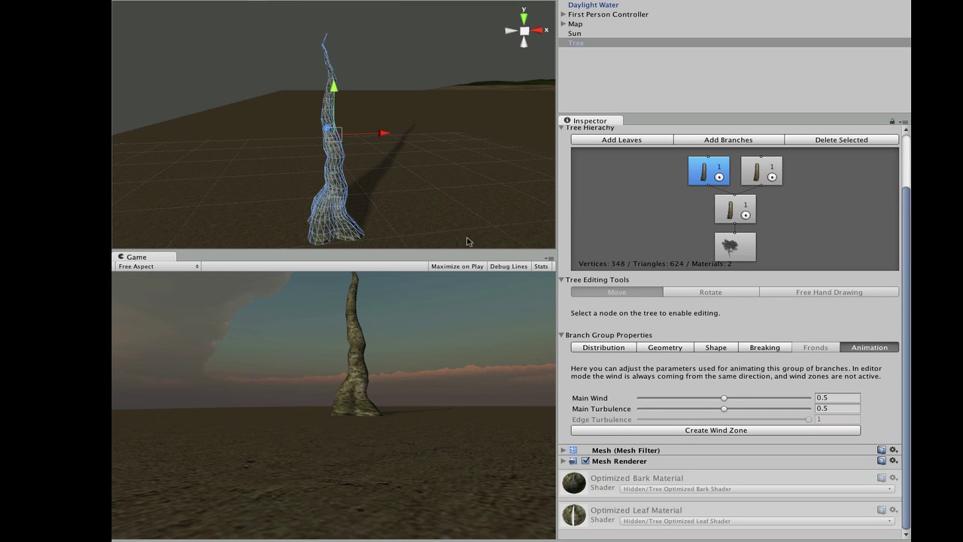
Give the side branch group Distribution Frequency 10 and Group Seed 28578.
click(624, 348)
drag(639, 418, 655, 418)
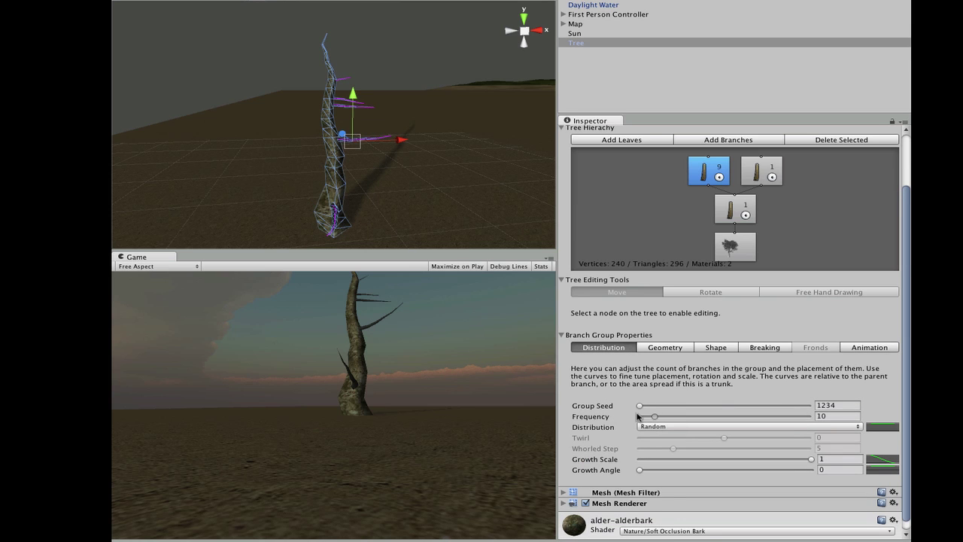
alt+drag(342, 77, 511, 119)
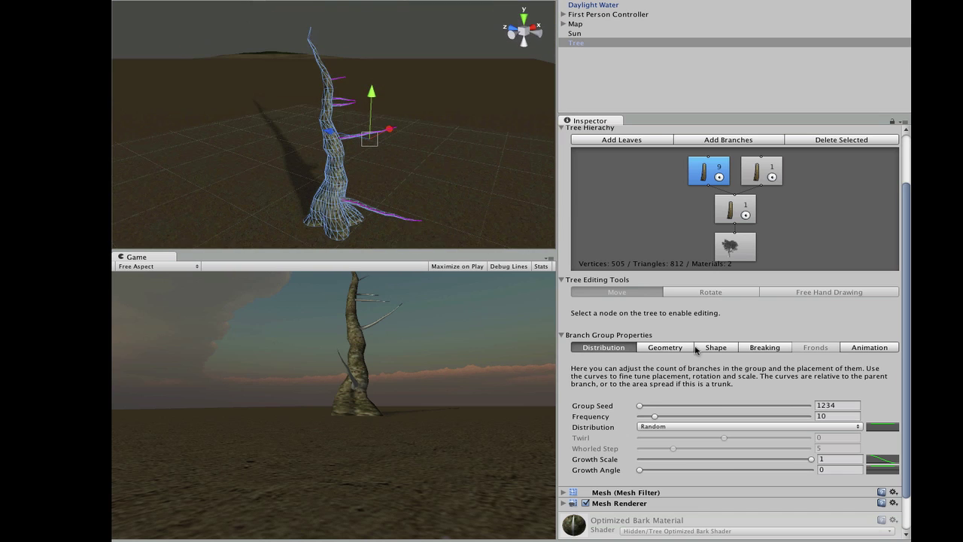
drag(639, 409, 644, 408)
alt+drag(463, 198, 527, 196)
Switch the side branches to Whorled distribution and raise Frequency to 13.
click(673, 428)
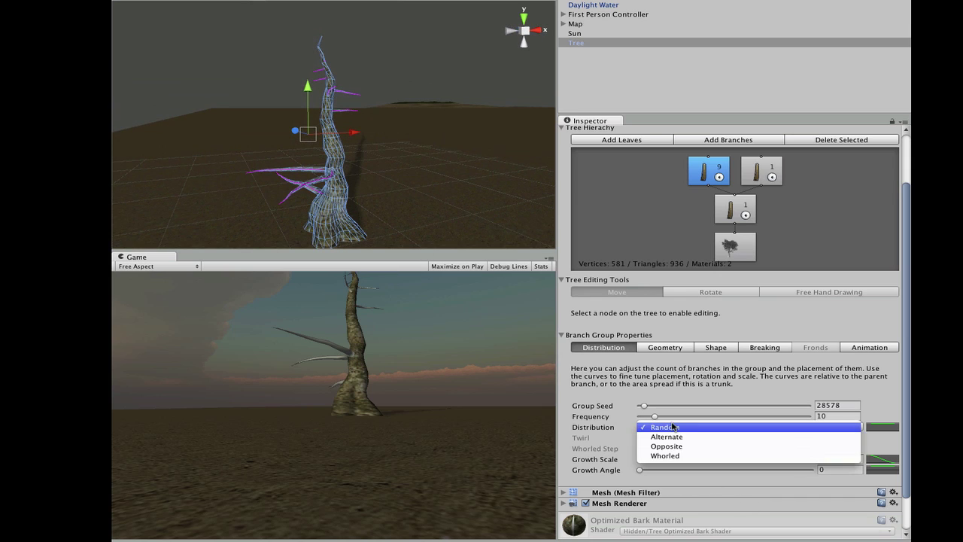
click(693, 457)
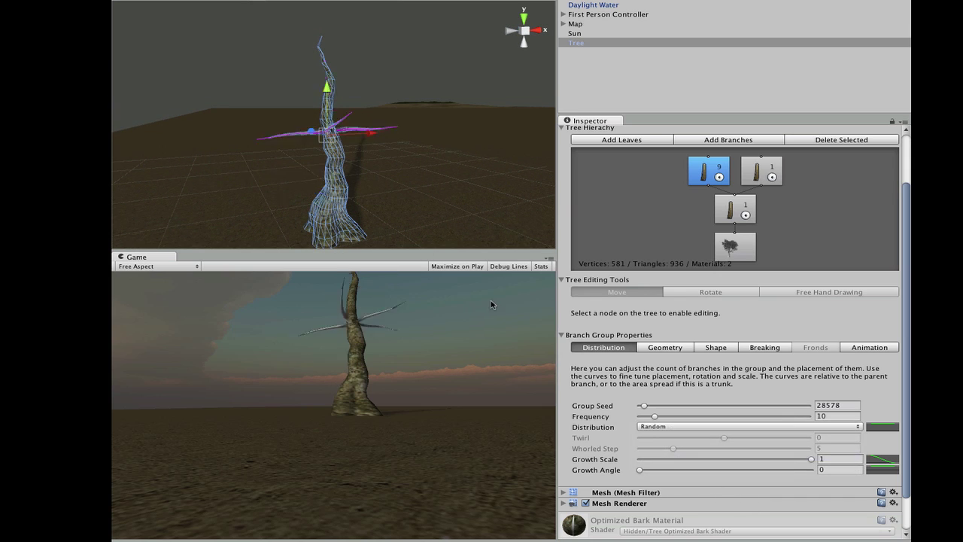
alt+drag(407, 151, 685, 188)
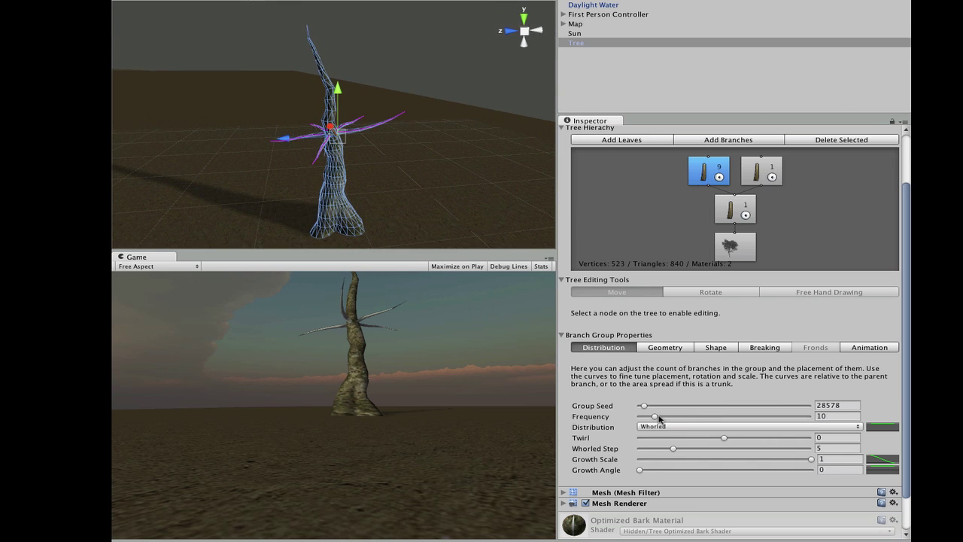
drag(659, 418, 664, 418)
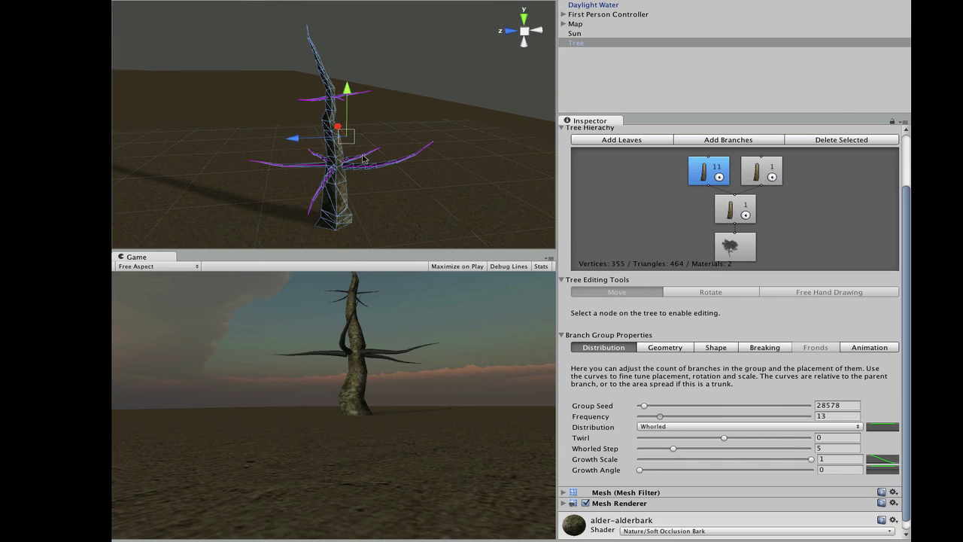
alt+drag(364, 158, 392, 141)
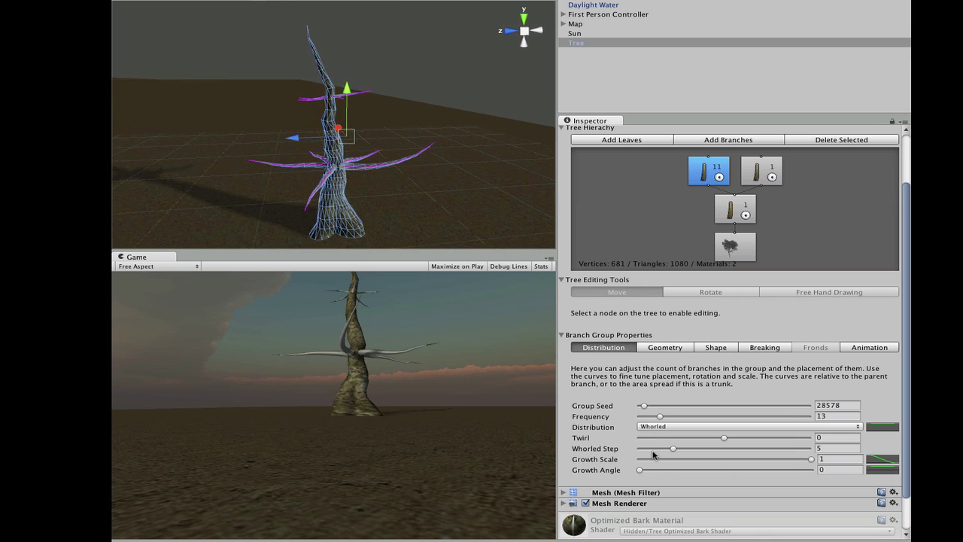
Try the Alternate distribution and inspect the resulting branch layout.
click(665, 428)
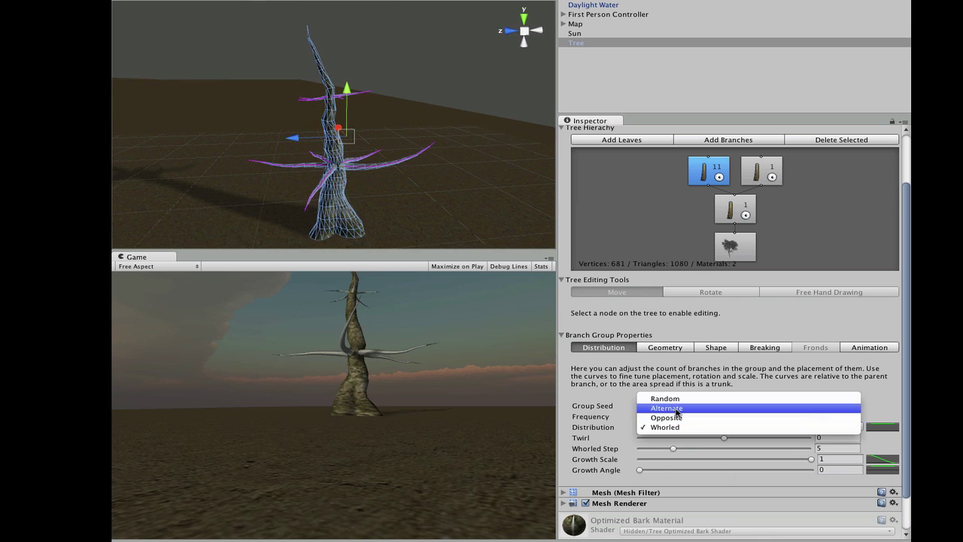
click(677, 413)
alt+drag(450, 148, 275, 135)
Set Distribution to Opposite so the branches grow in pairs along the trunk.
click(664, 426)
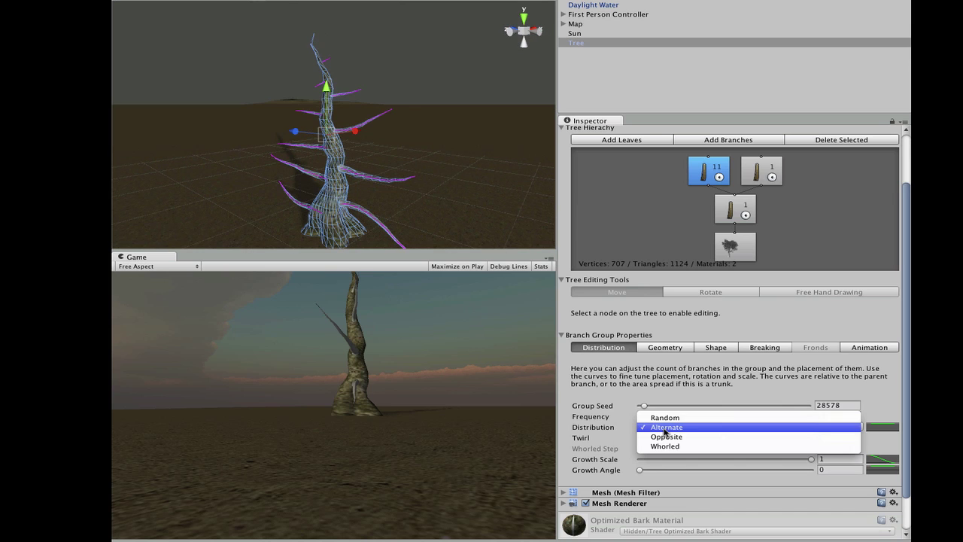
click(667, 437)
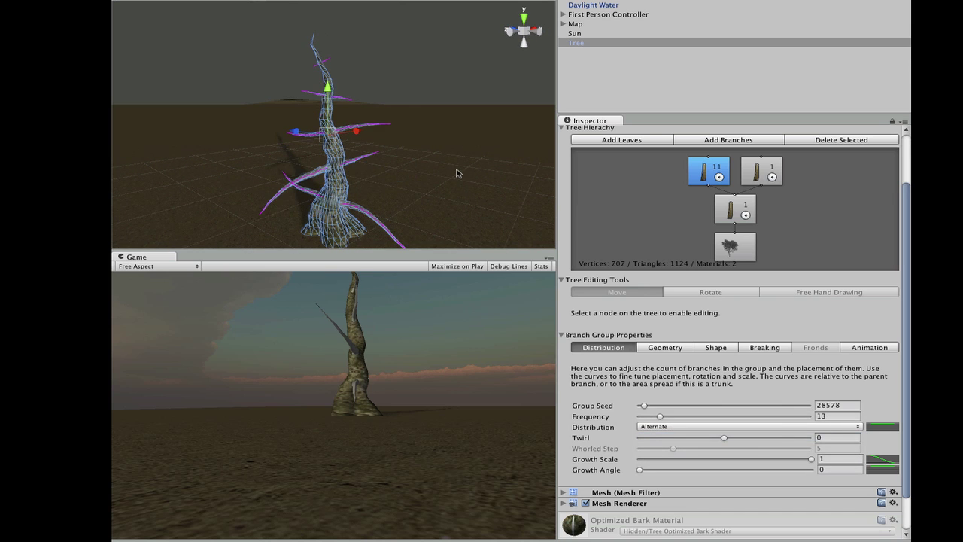
alt+drag(335, 167, 527, 151)
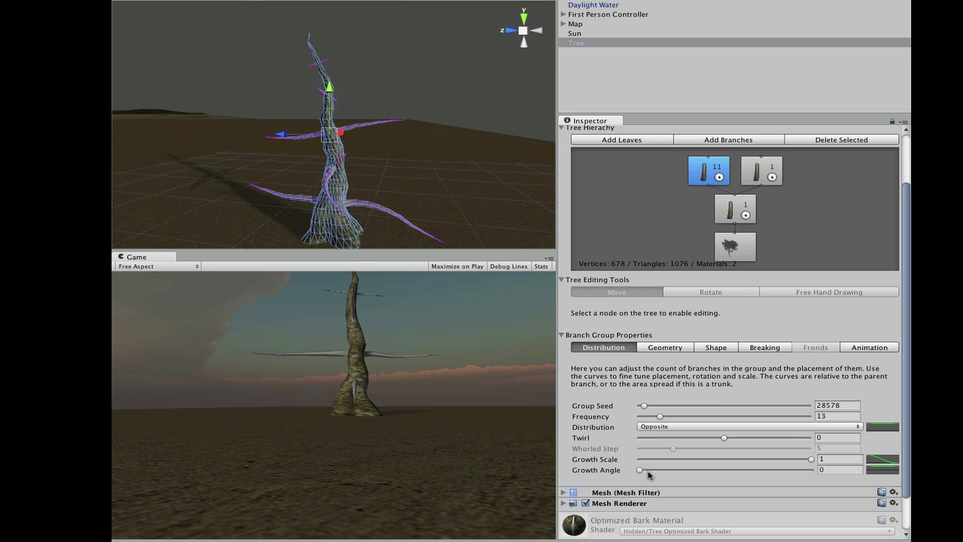
click(704, 426)
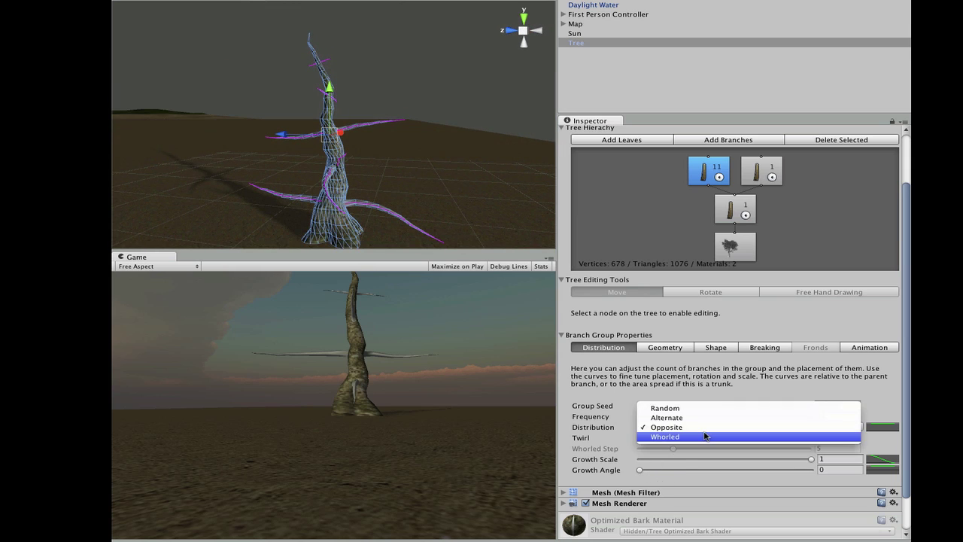